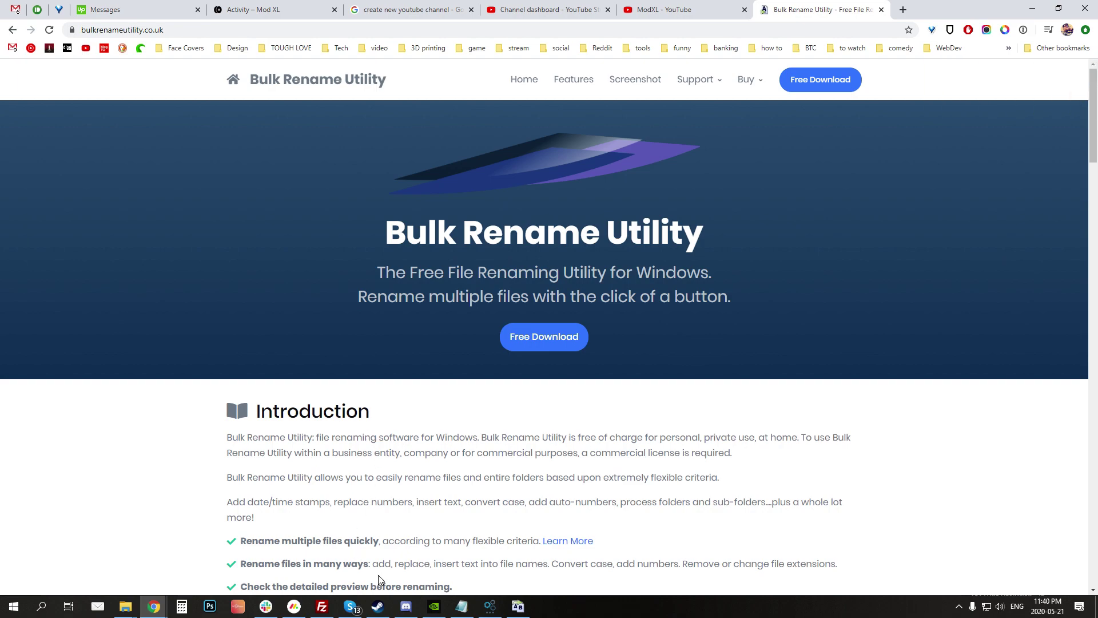
Step: Switch from Chrome to the Skater XL page in the Steam library
left_click(377, 605)
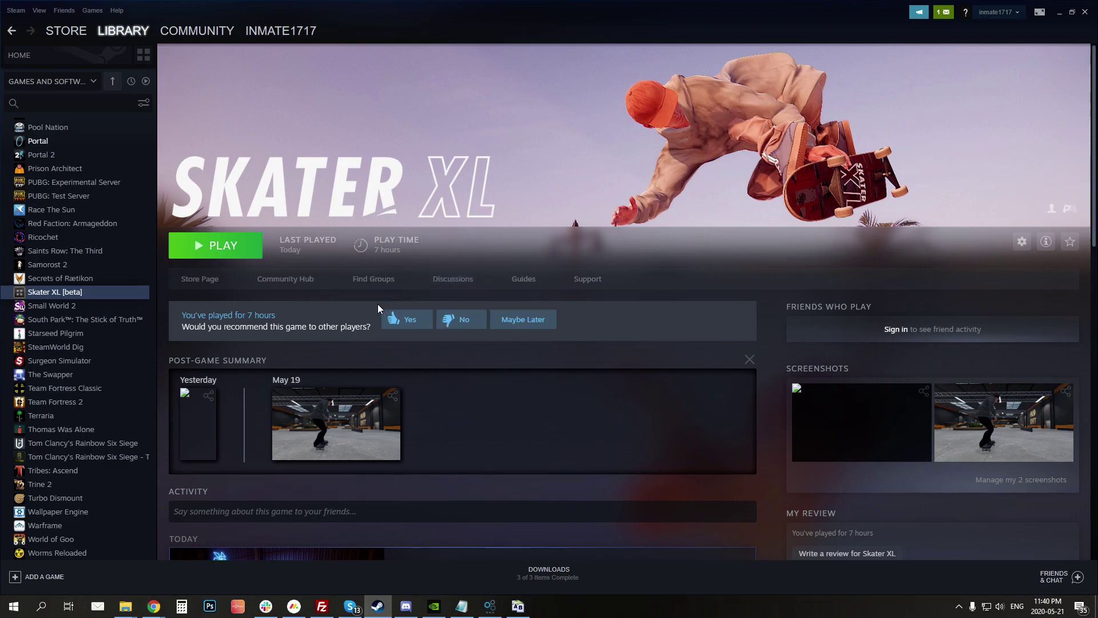
Step: Launch Skater XL with its current graphics settings and move down the main menu to Edit Skater
left_click(235, 250)
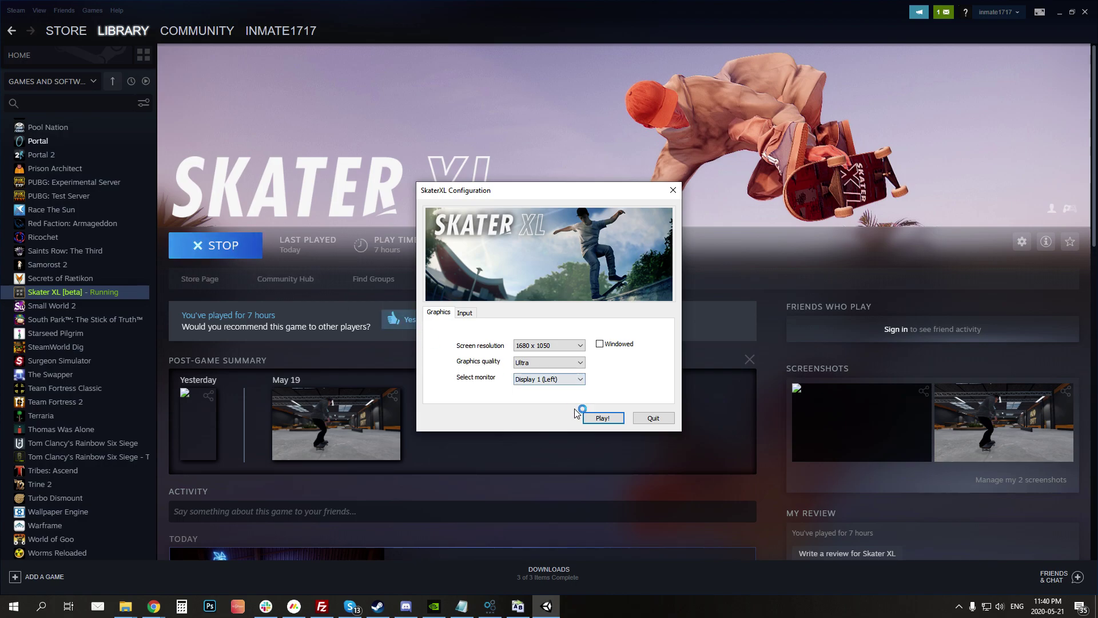
left_click(595, 416)
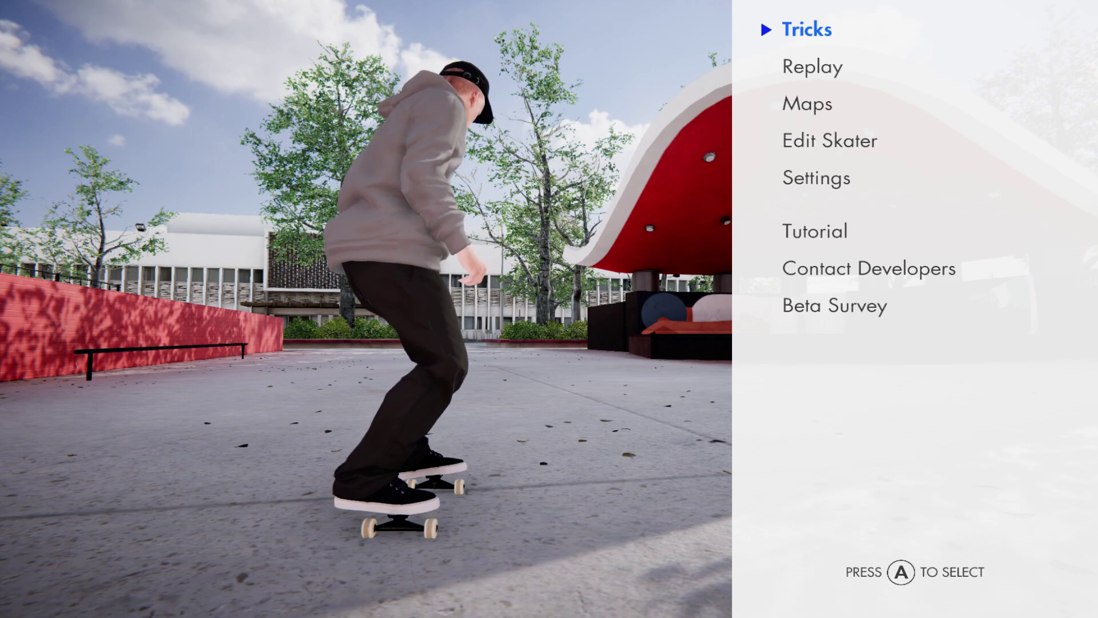
key("Down")
key("Down")
key("Down")
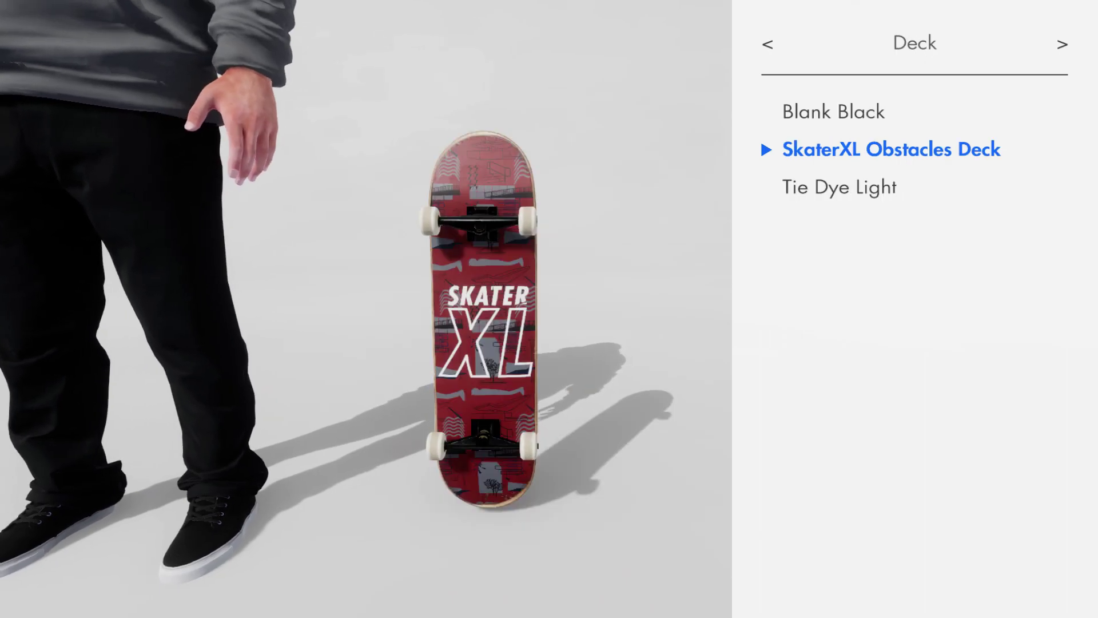
Step: Browse the Edit Skater decks and find only Blank Black, SkaterXL Obstacles Deck and Tie Dye Light, then quit the game
key("Right")
key("Right")
key("Right")
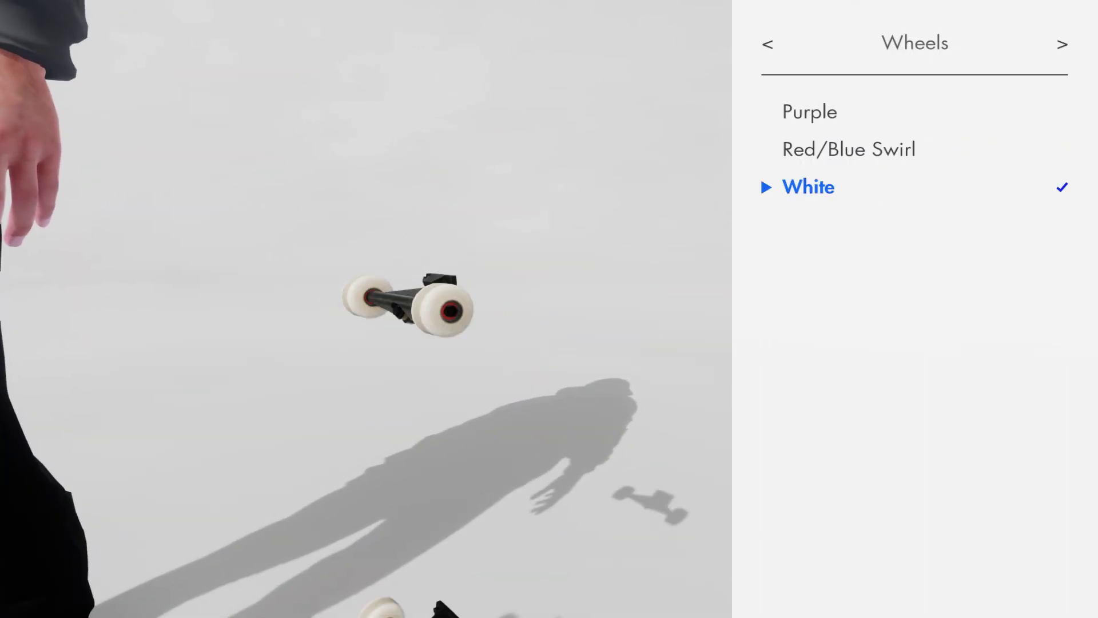
key("Right")
key("Right")
key("Right")
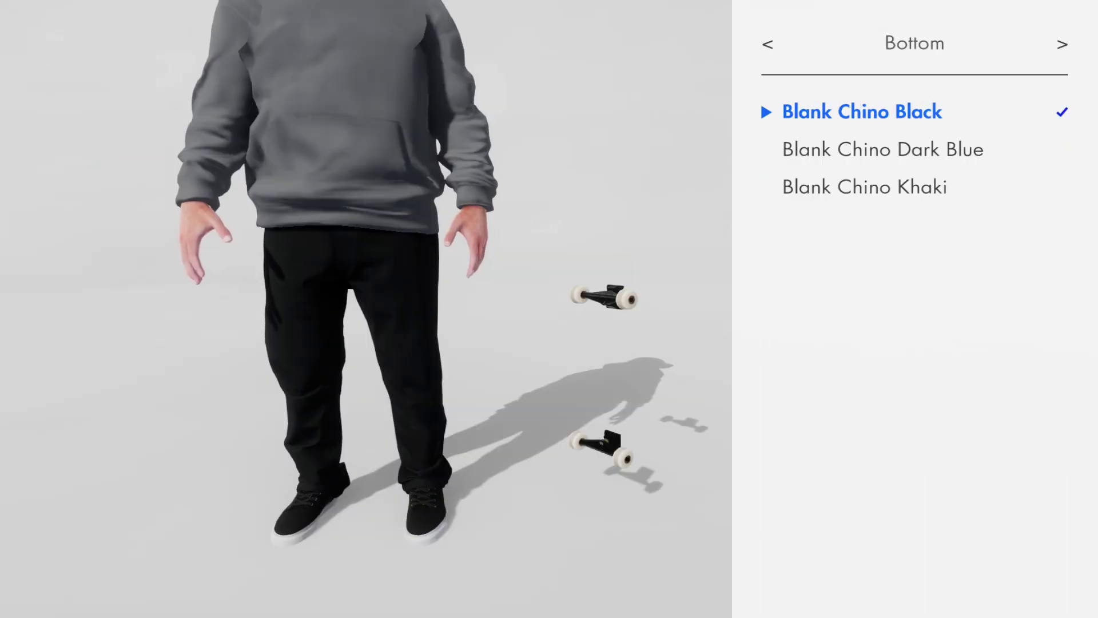
key("Right")
key("Right")
key("Down")
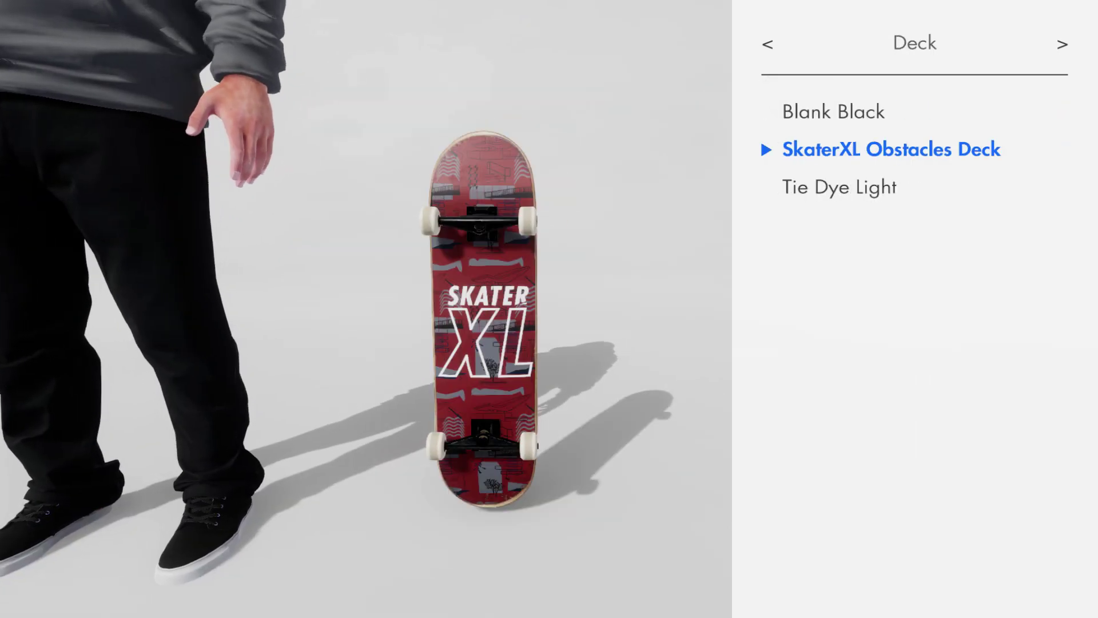
key("Down")
key("Down")
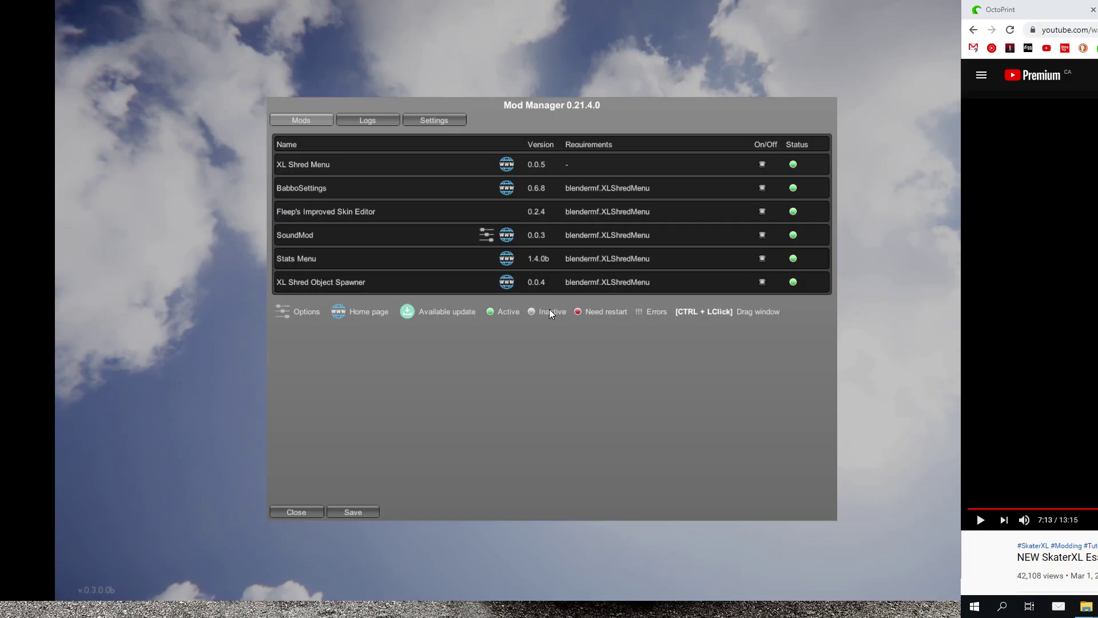
key("alt+Tab")
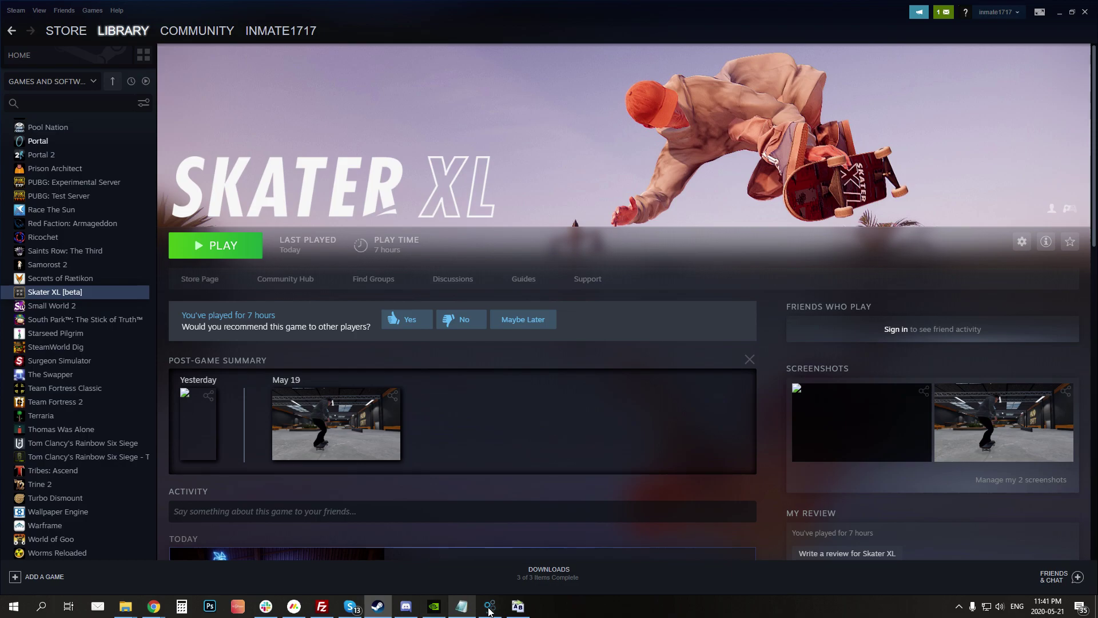
Step: Bring the File Explorer window showing Documents > SkaterXL to the front
mouse_move(500, 614)
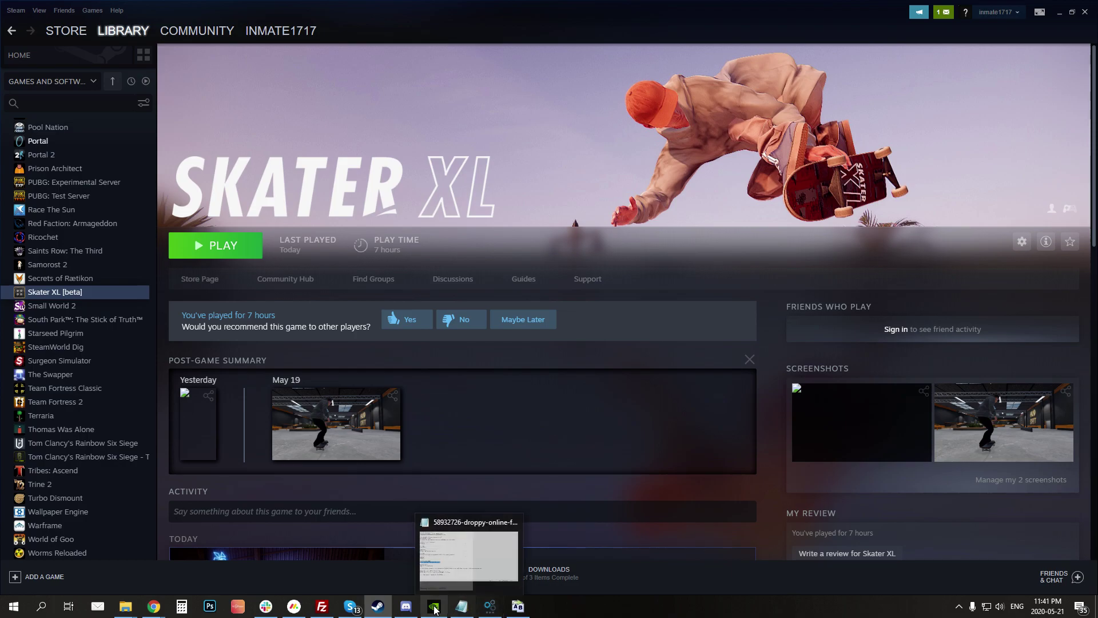
mouse_move(420, 613)
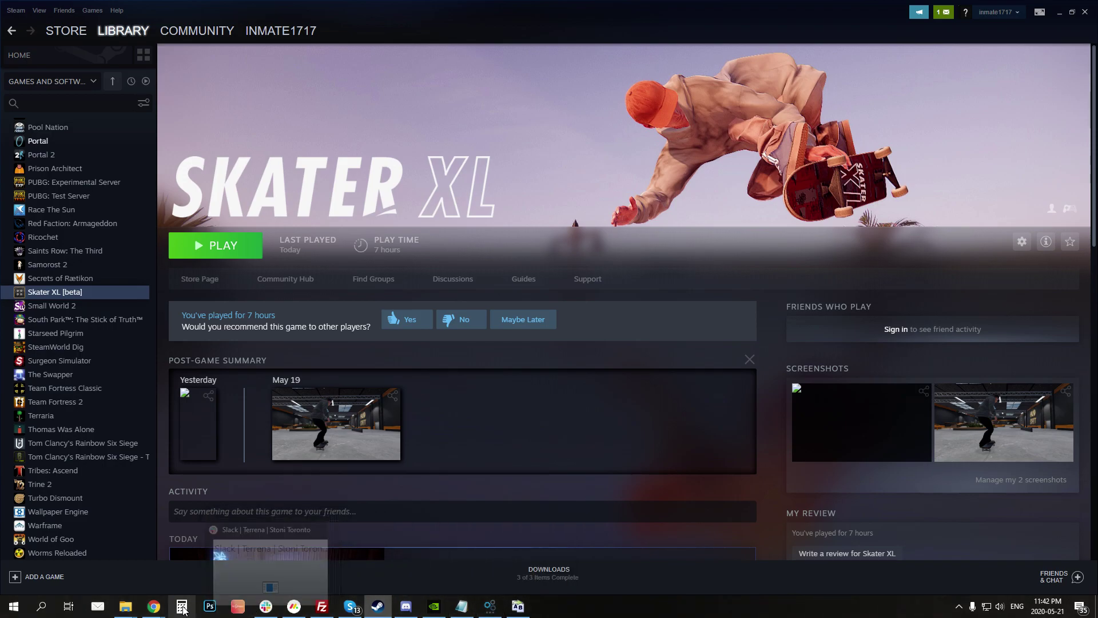
mouse_move(138, 613)
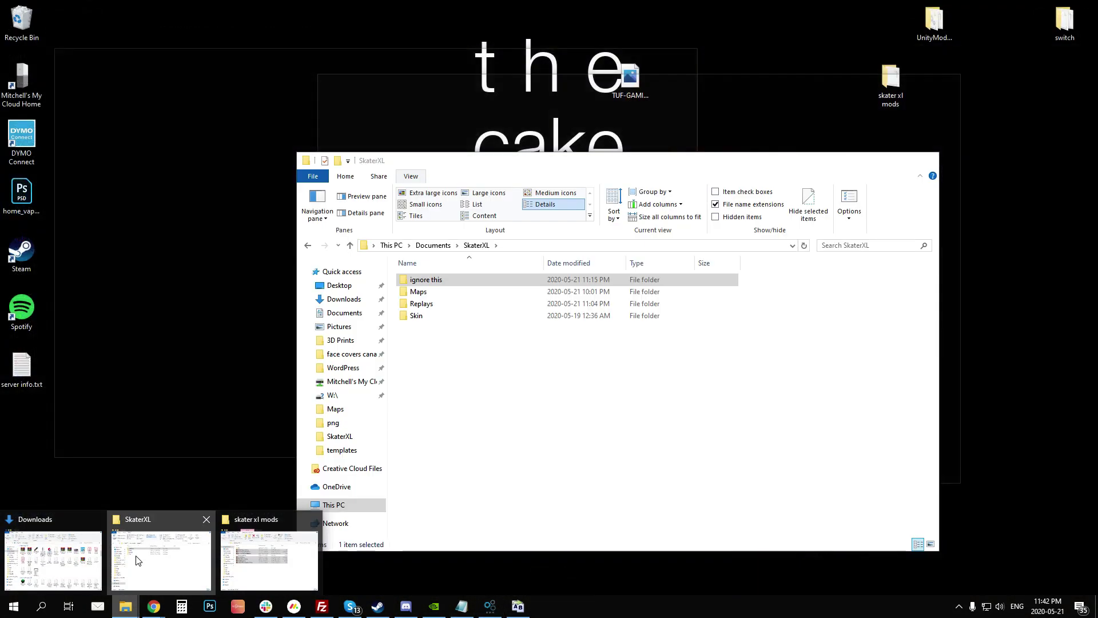
left_click(161, 560)
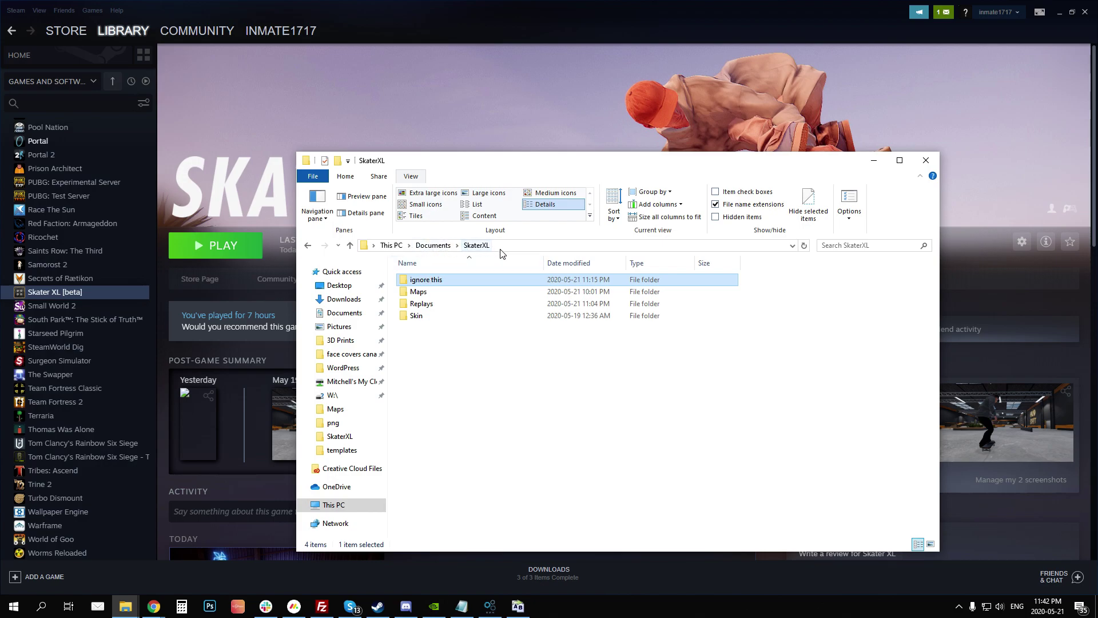
Step: Rename the Documents\SkaterXL\Skin folder to 'Gear' and open it
left_click(417, 316)
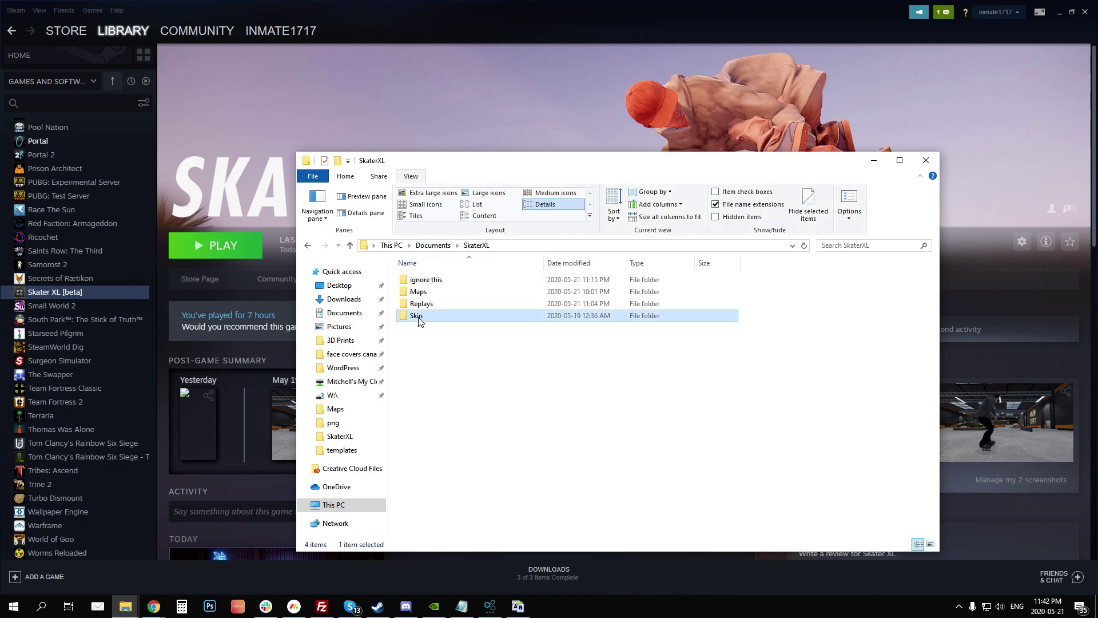
left_click(417, 316)
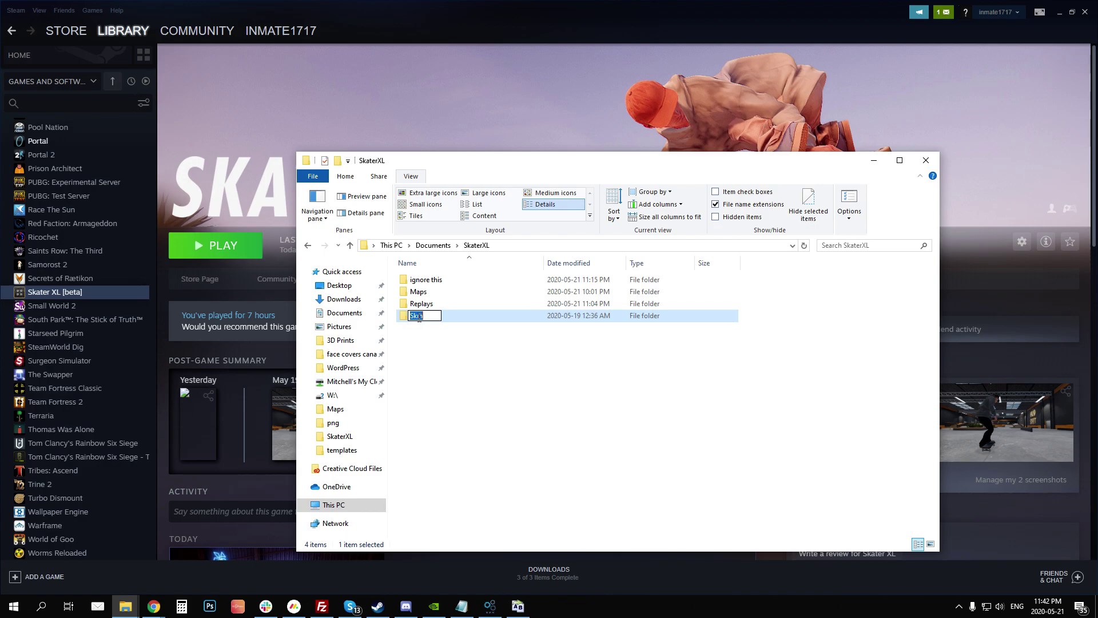
type("Gear")
key("Return")
double_click(417, 280)
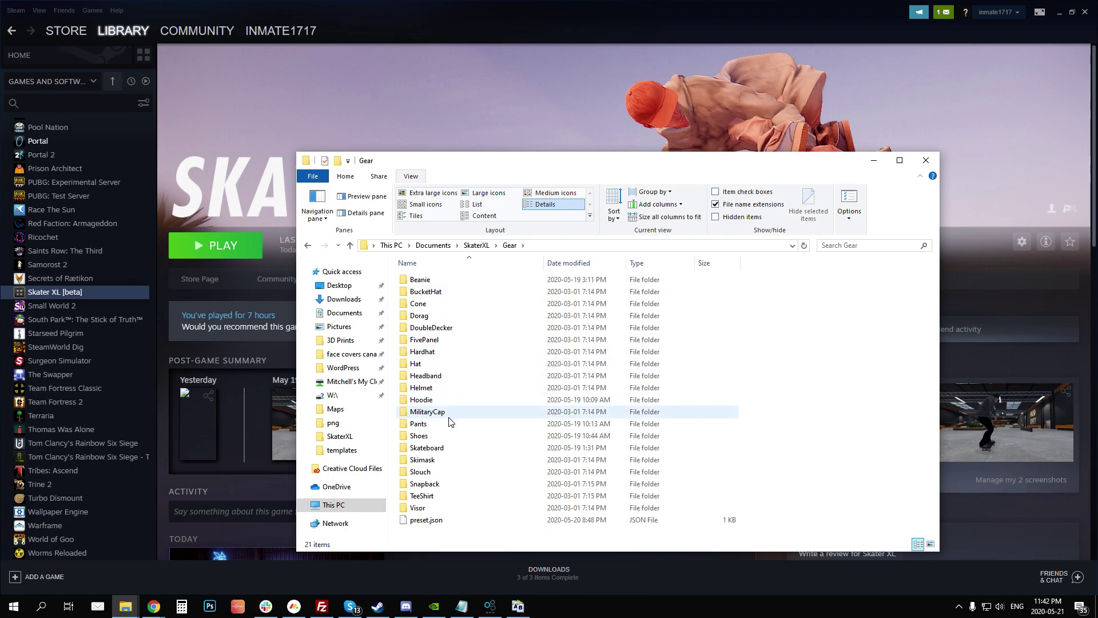
Step: Open Gear > Skateboard and scroll through the deck texture PNGs, starting at Agency_PLUS.png
double_click(443, 448)
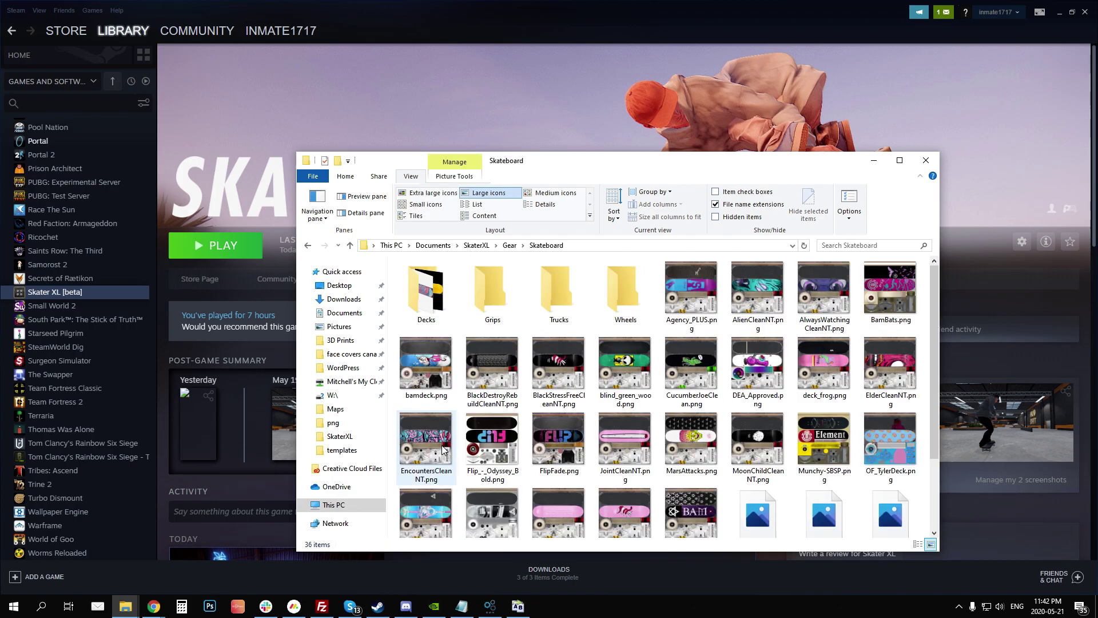
left_click(693, 303)
scroll(717, 346, "down", 2)
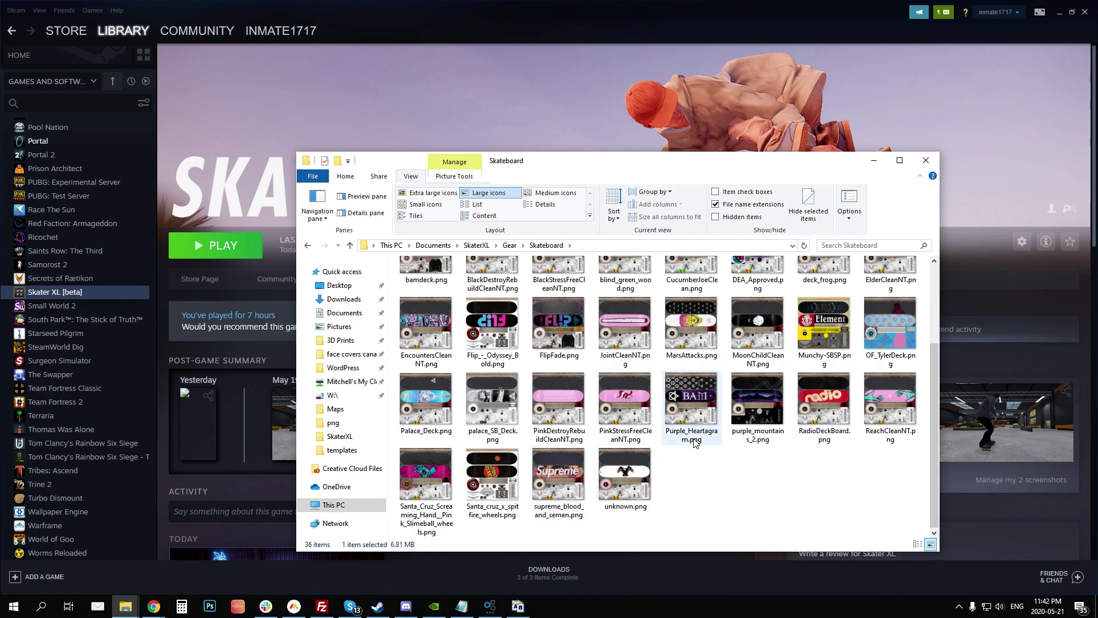
scroll(695, 443, "up", 2)
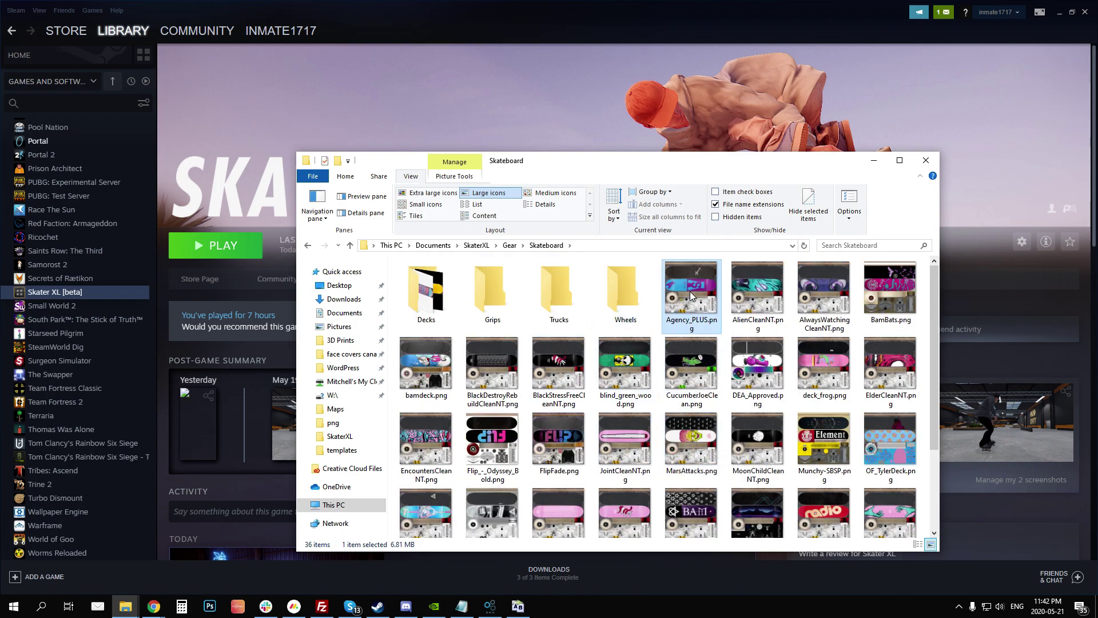
scroll(701, 322, "down", 2)
scroll(709, 326, "up", 2)
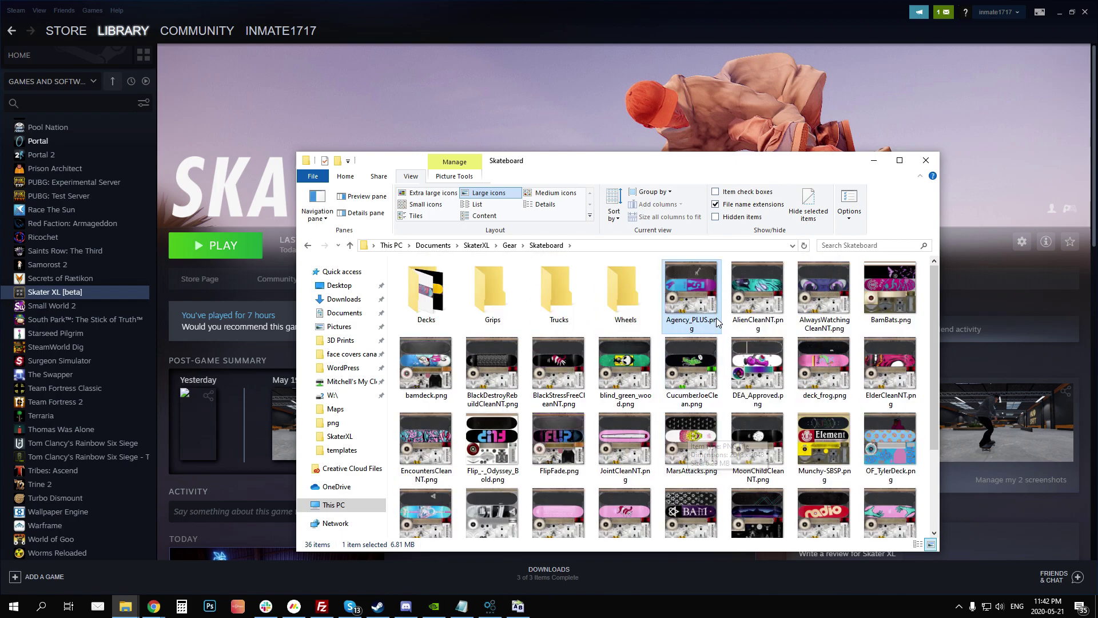
scroll(758, 333, "down", 2)
scroll(749, 346, "up", 2)
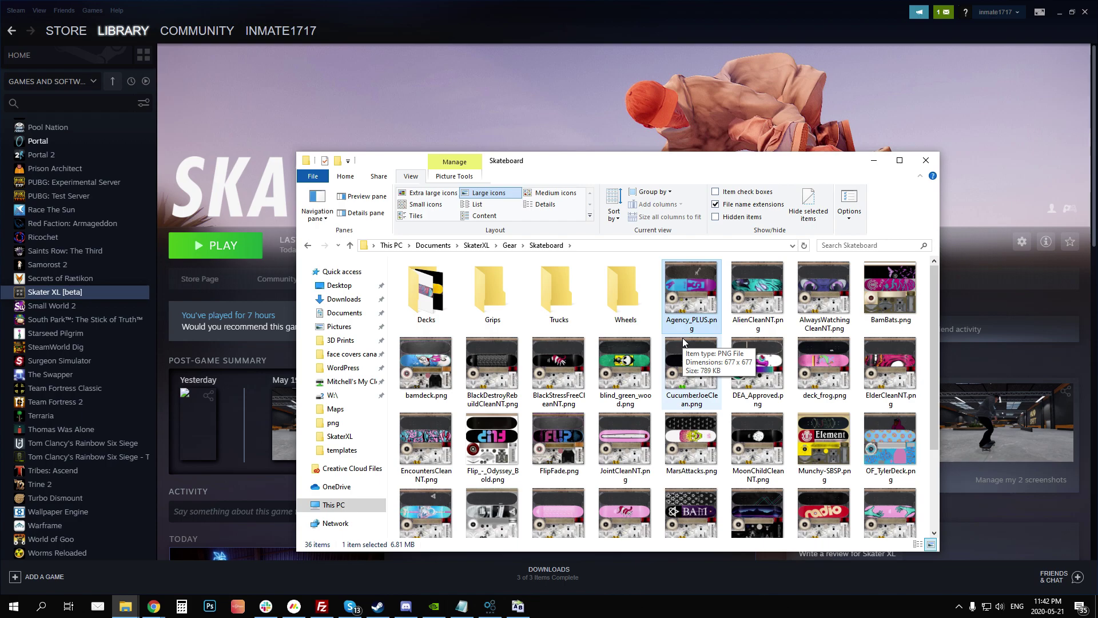
scroll(684, 319, "down", 2)
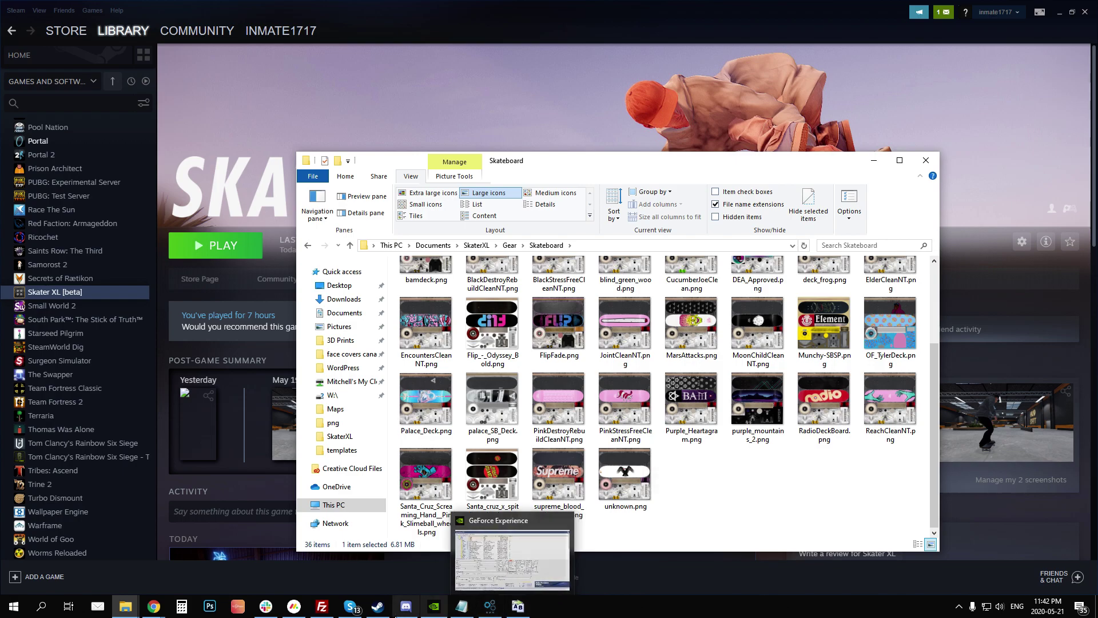
mouse_move(160, 614)
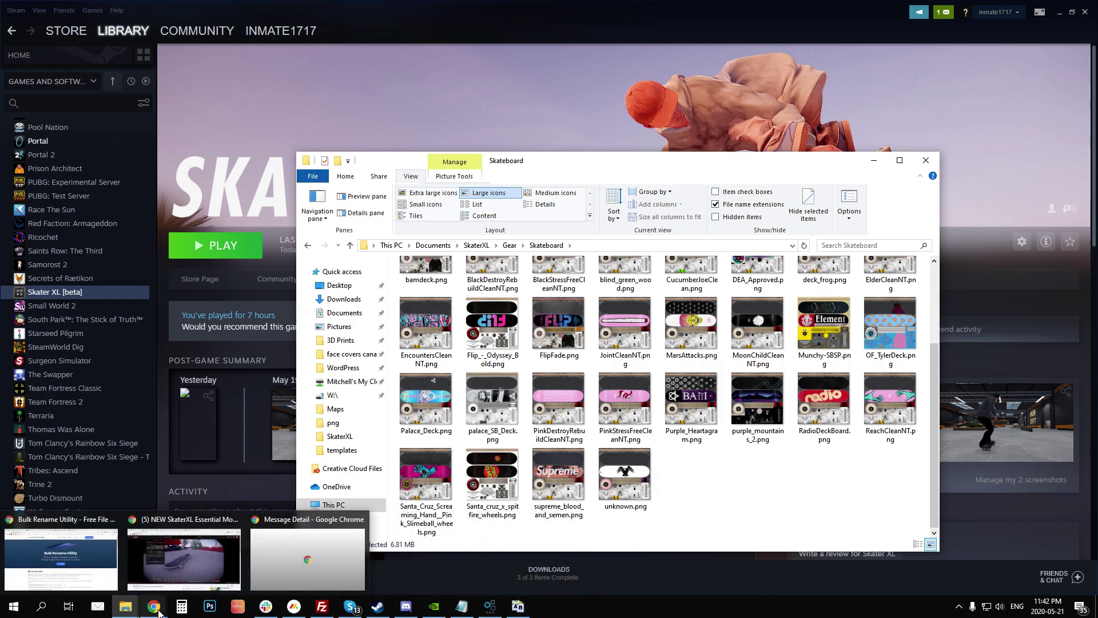
Step: Bring the Bulk Rename Utility program window in front of Chrome
left_click(62, 563)
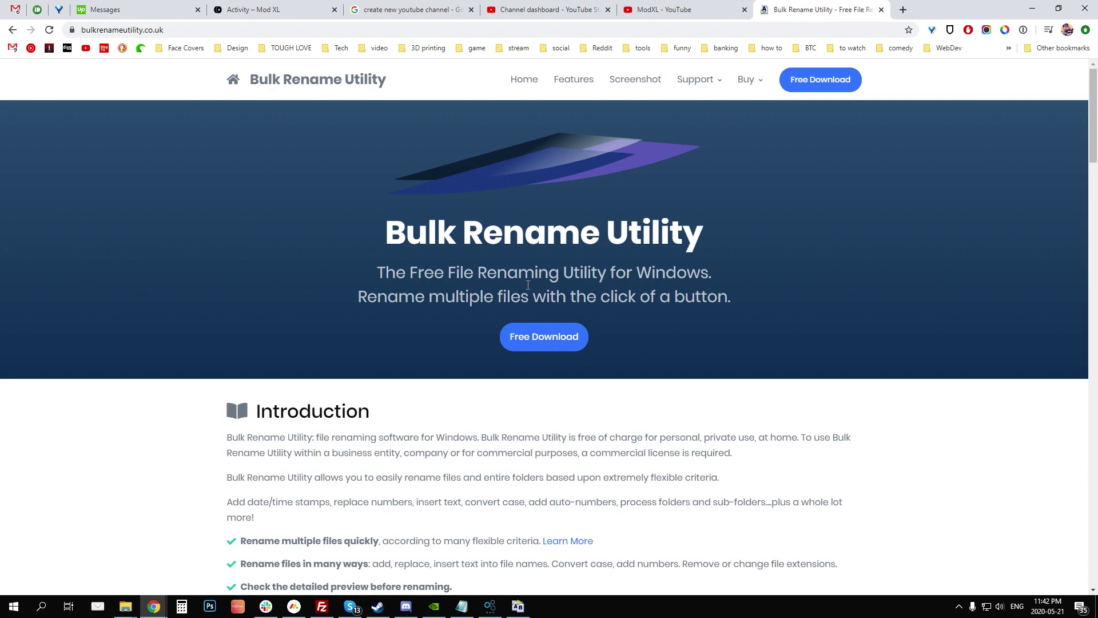
left_click(519, 606)
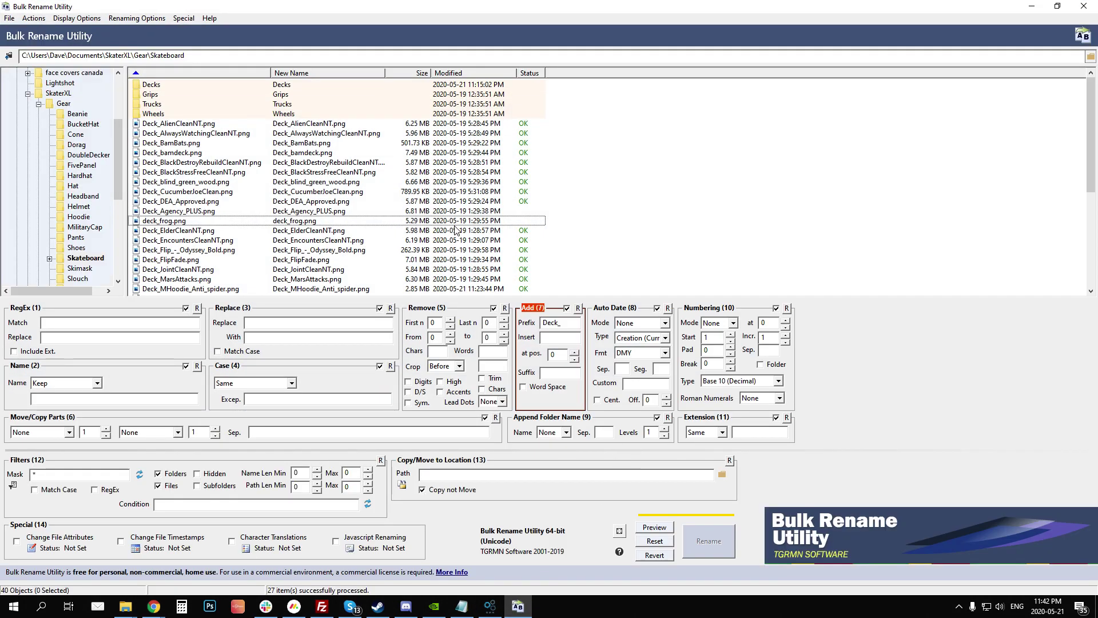
Step: Reload Gear > Skateboard in the folder tree and preview Agency_PLUS.png as Deck_Agency_PLUS.png
scroll(26, 163, "up", 3)
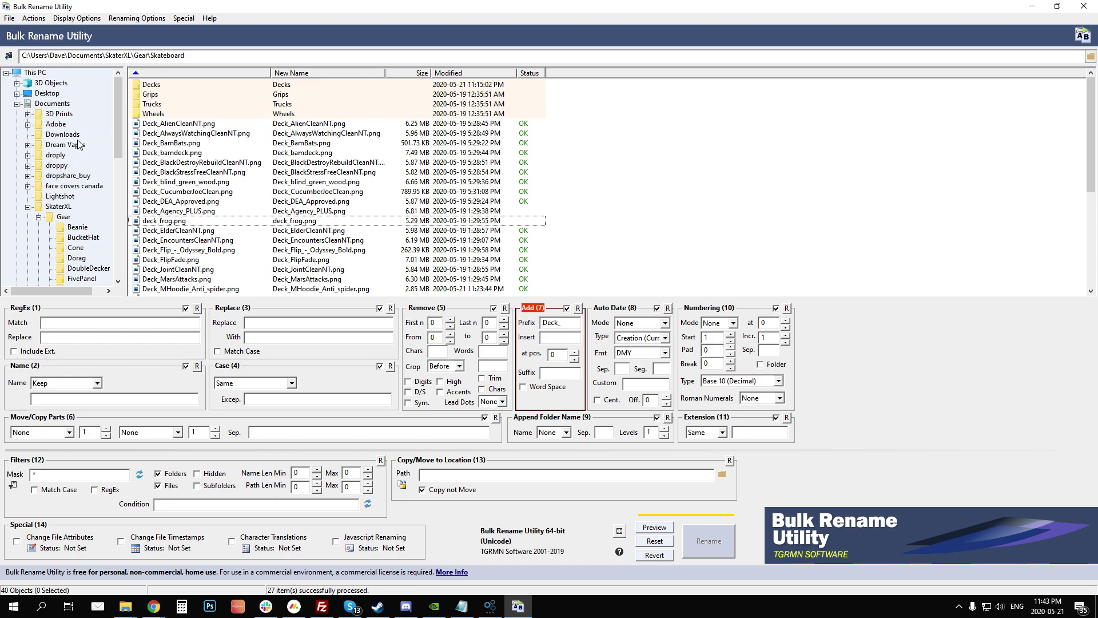
scroll(25, 163, "down", 4)
scroll(26, 165, "down", 1)
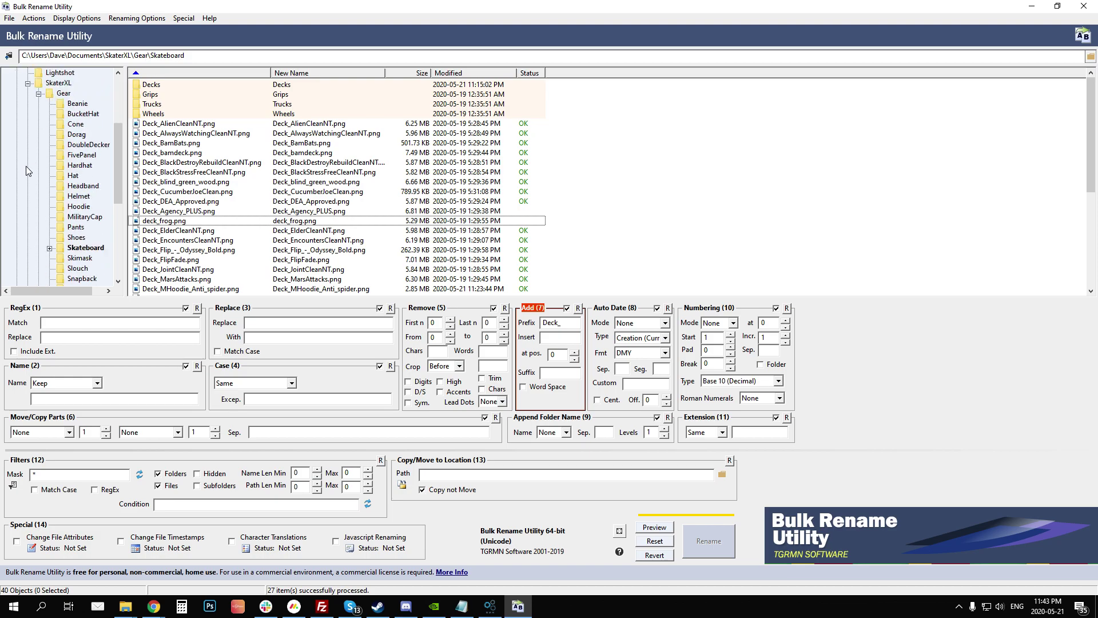
scroll(65, 145, "up", 1)
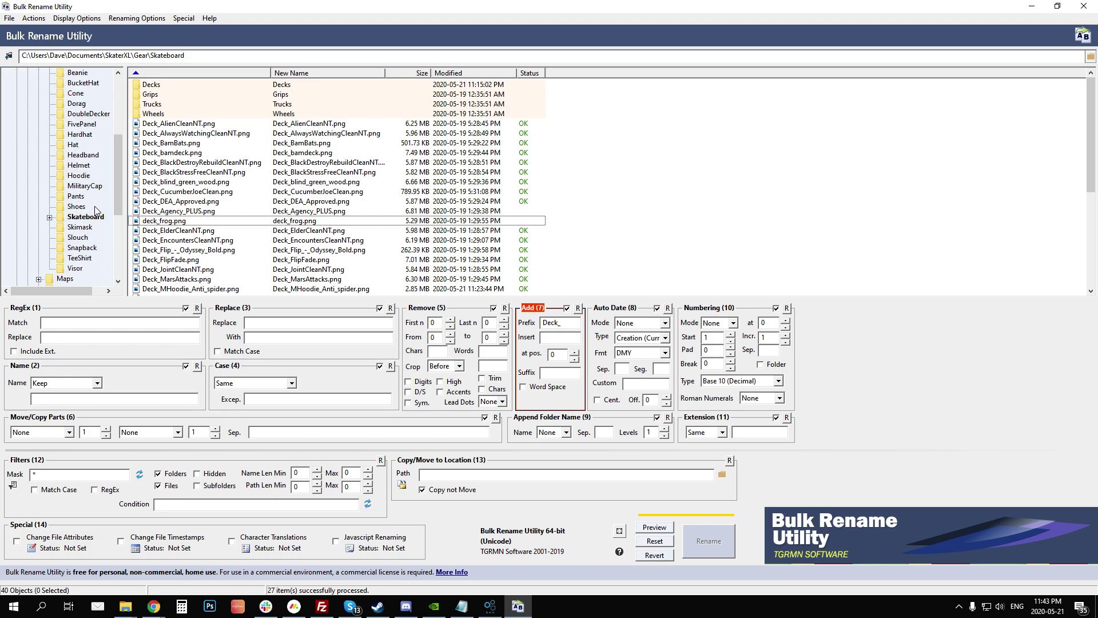
scroll(87, 218, "up", 1)
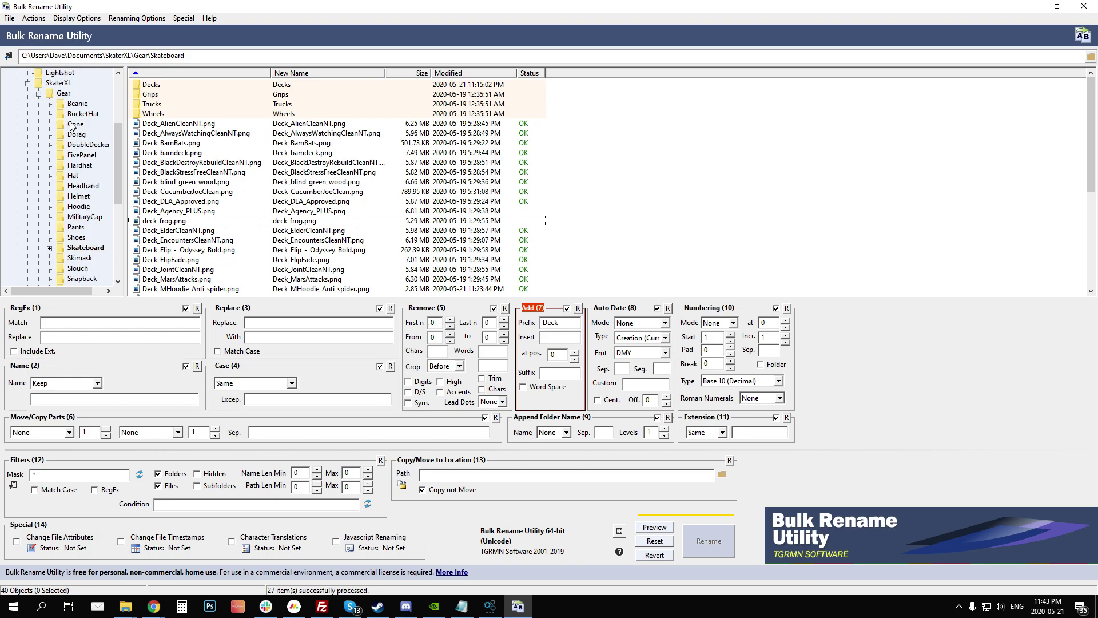
scroll(77, 95, "up", 1)
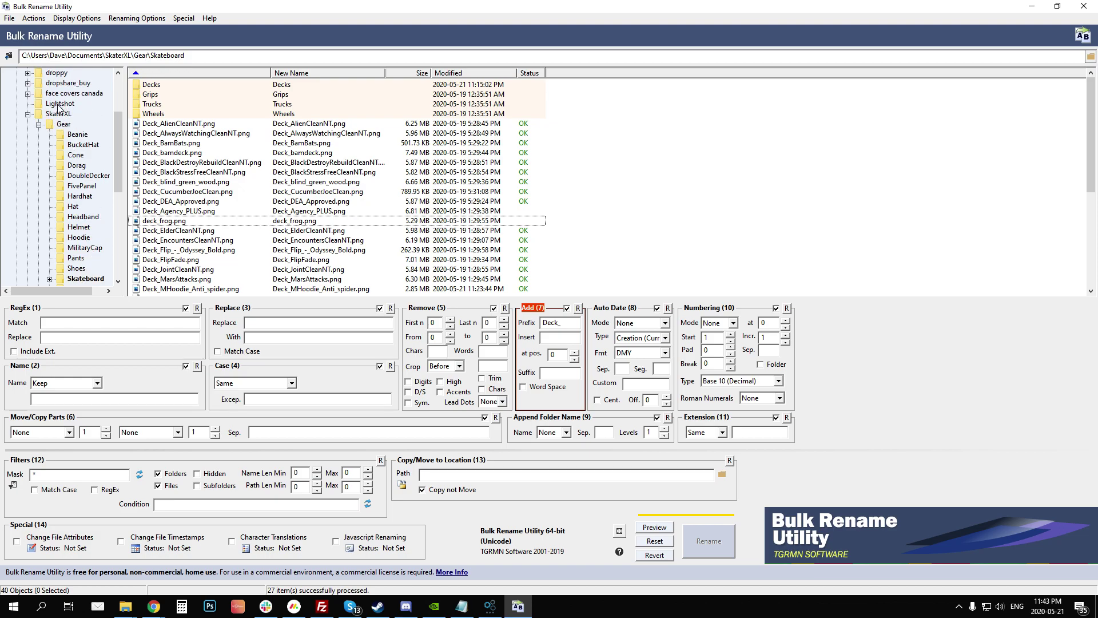
left_click(65, 126)
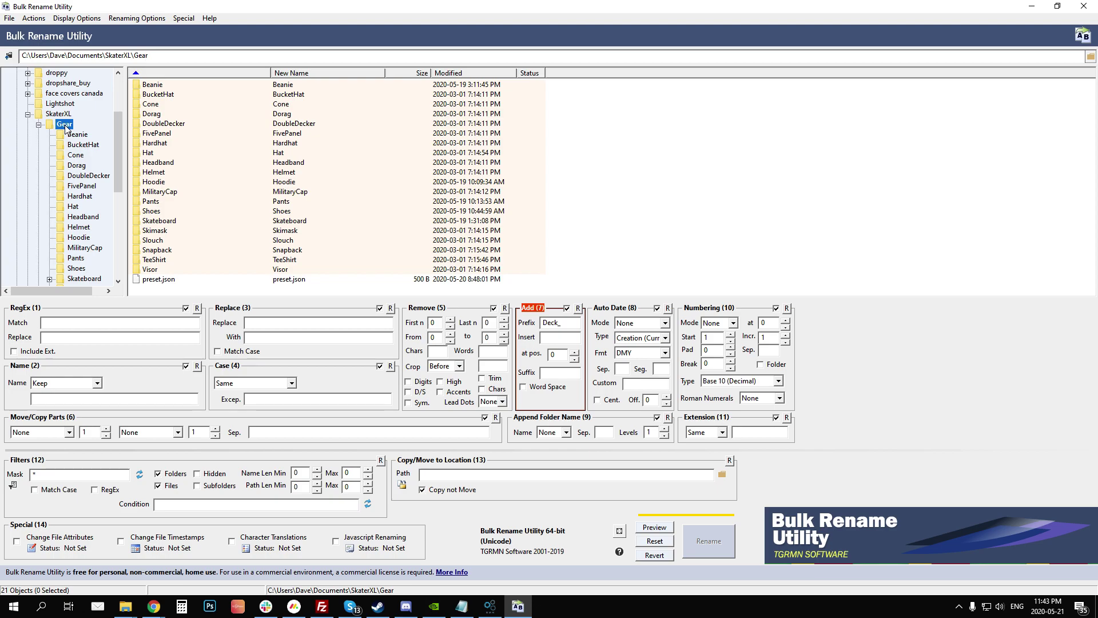
left_click(94, 279)
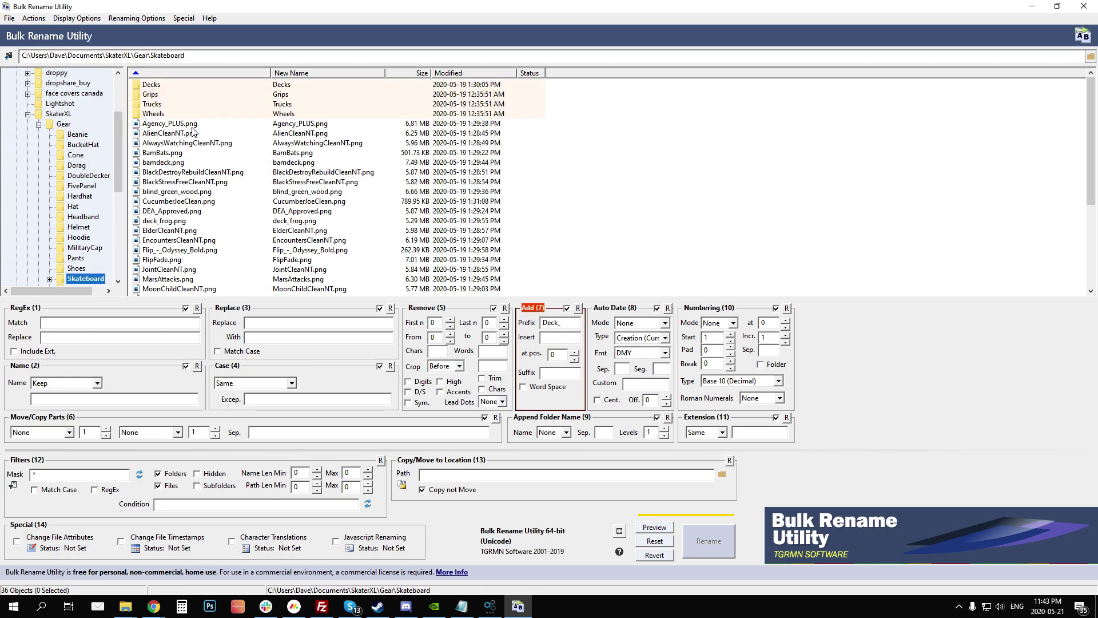
left_click(193, 125)
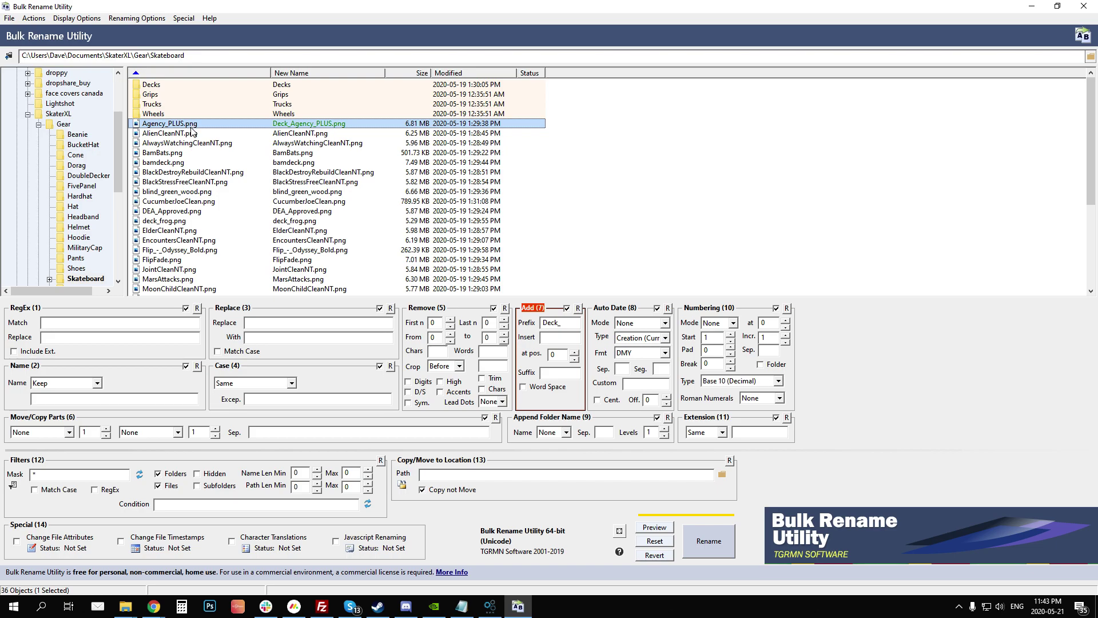
Step: Select the 32 Skateboard files through unknown.png and rename them with the Deck_ prefix, then go to Steam
scroll(194, 159, "down", 5)
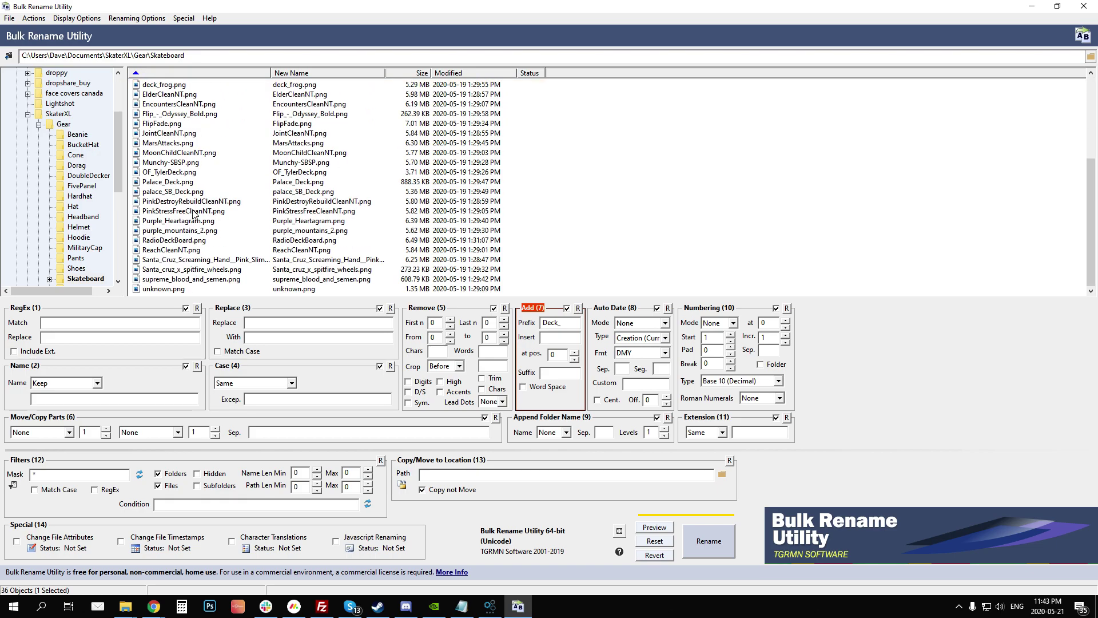
left_click(163, 290, "shift")
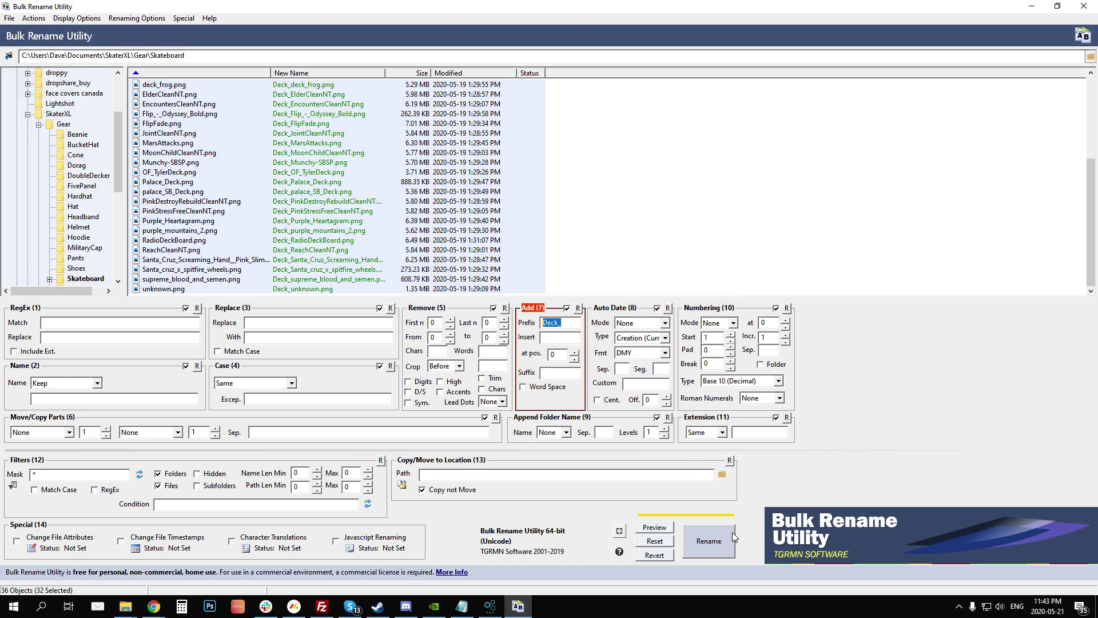
left_click(715, 548)
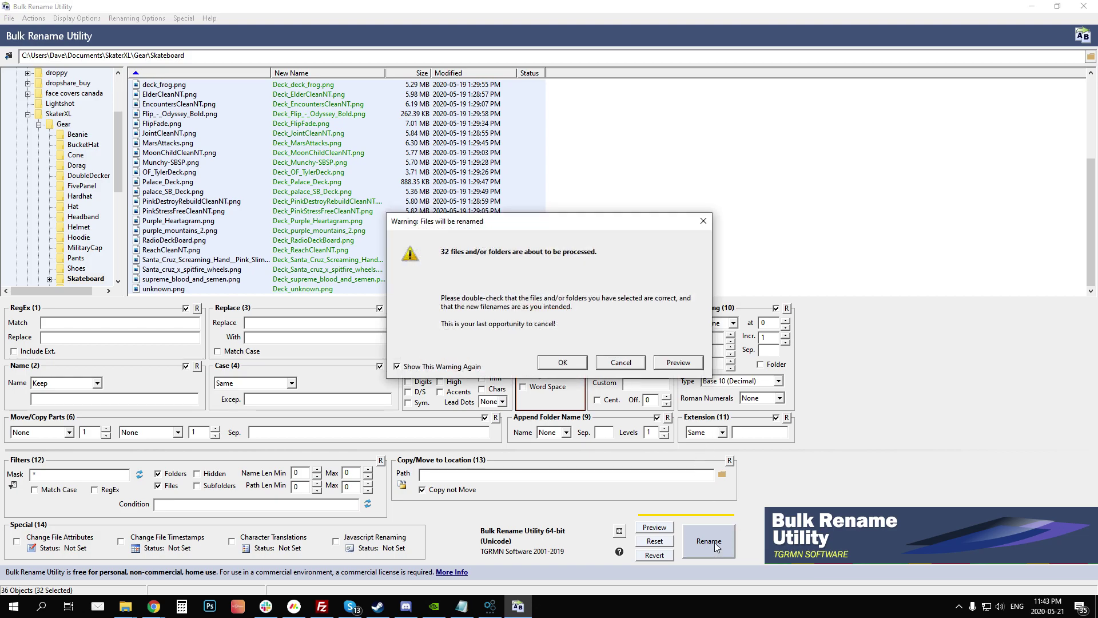
left_click(563, 362)
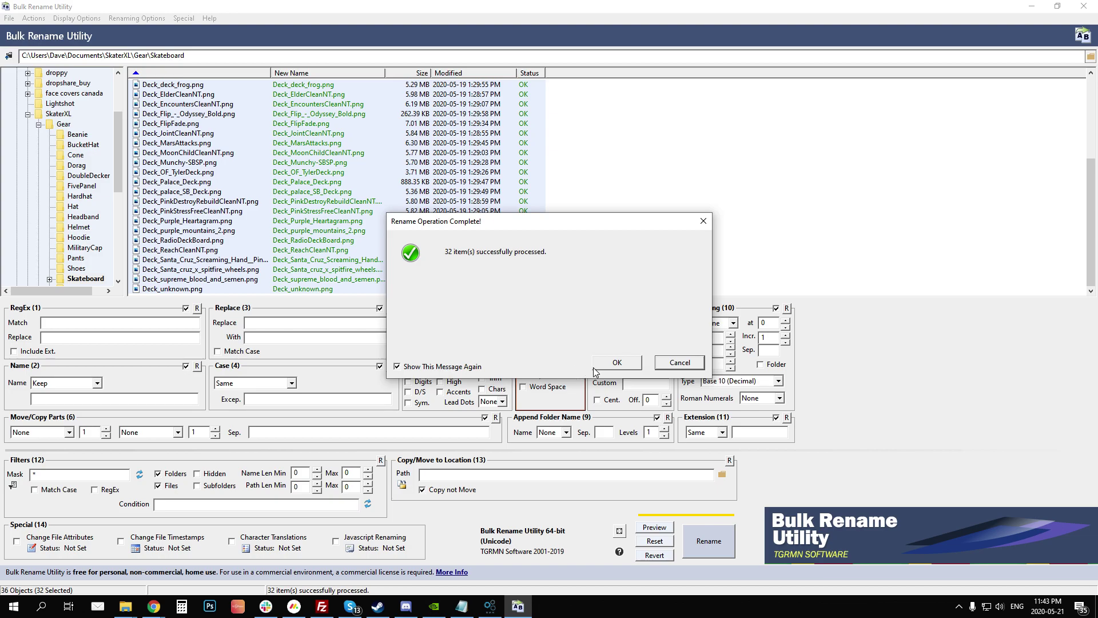
left_click(598, 366)
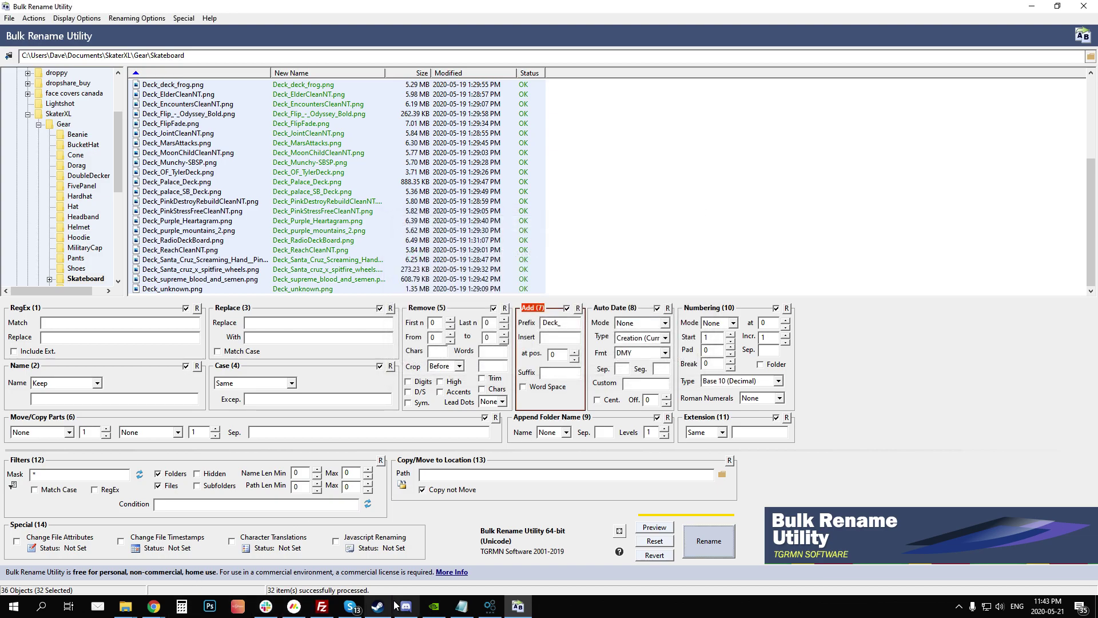
left_click(377, 606)
Step: Launch Skater XL with the screen resolution set to 1920 x 1080
left_click(243, 253)
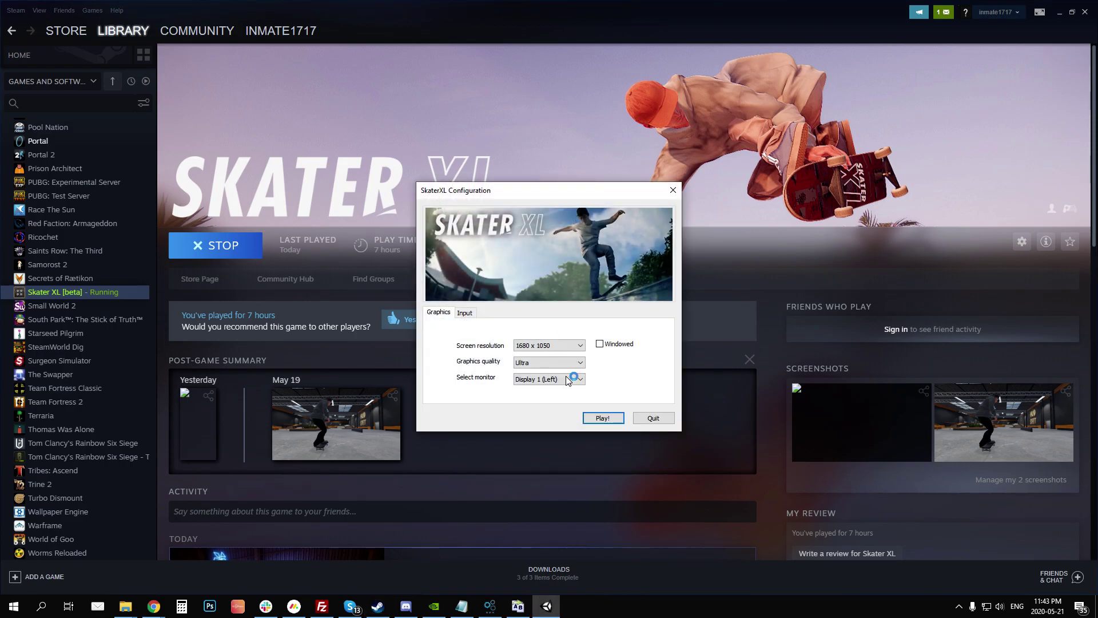
left_click(564, 346)
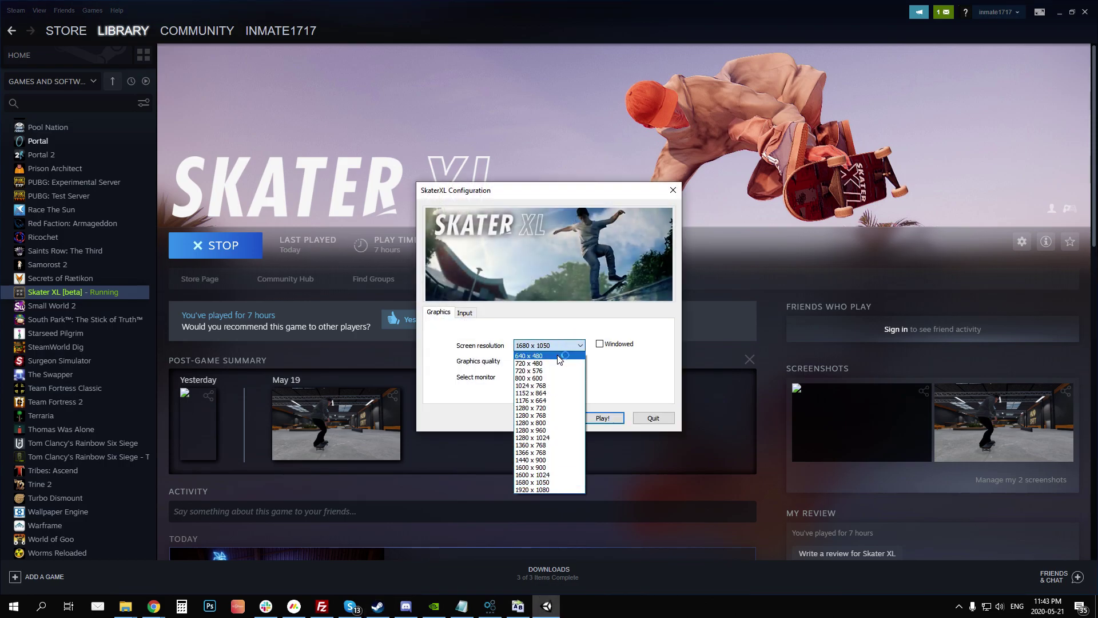
left_click(549, 490)
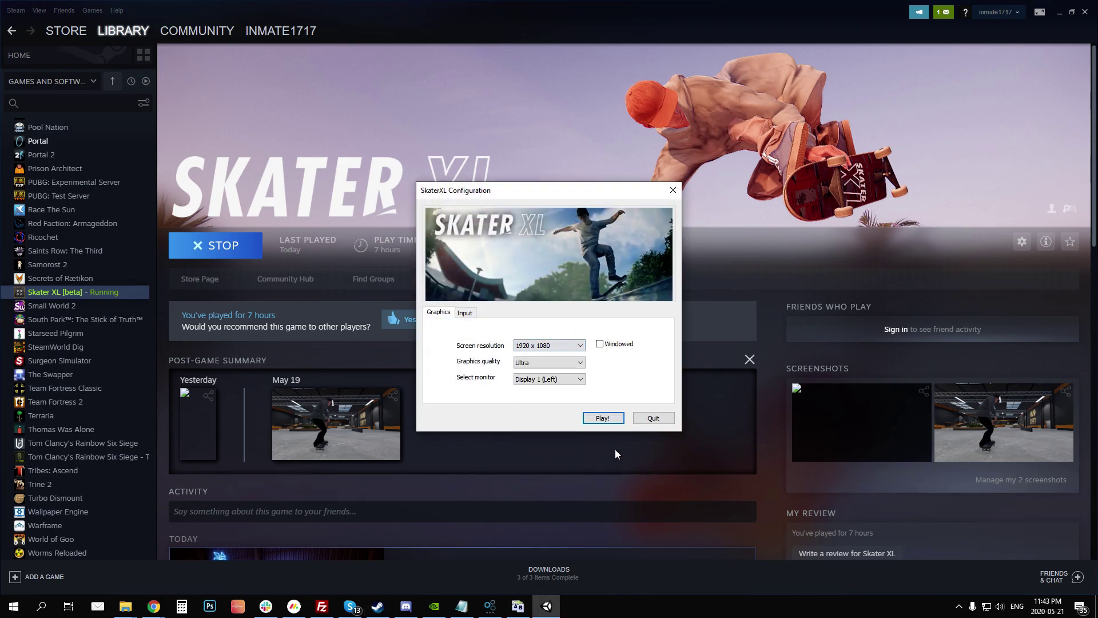
left_click(612, 419)
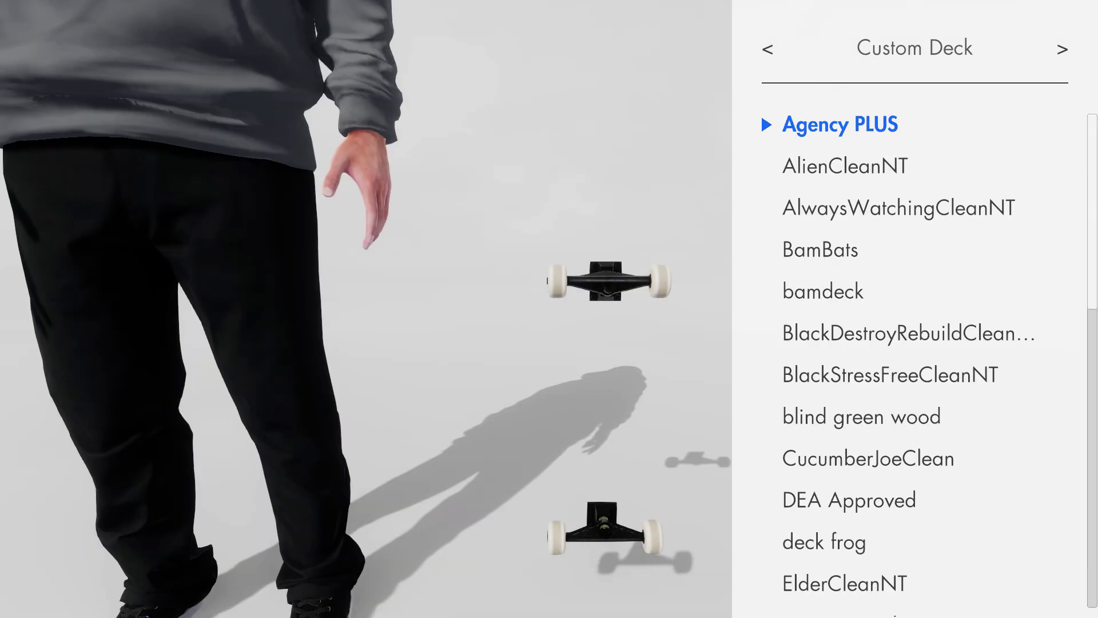
Step: Preview renamed designs in the Custom Deck list down to OF TylerDeck, then return to Steam
key("Down")
key("Down")
key("Down")
key("Down")
key("Down")
key("Down")
key("Down")
key("Down")
key("Down")
key("Down")
key("Down")
key("Down")
key("Down")
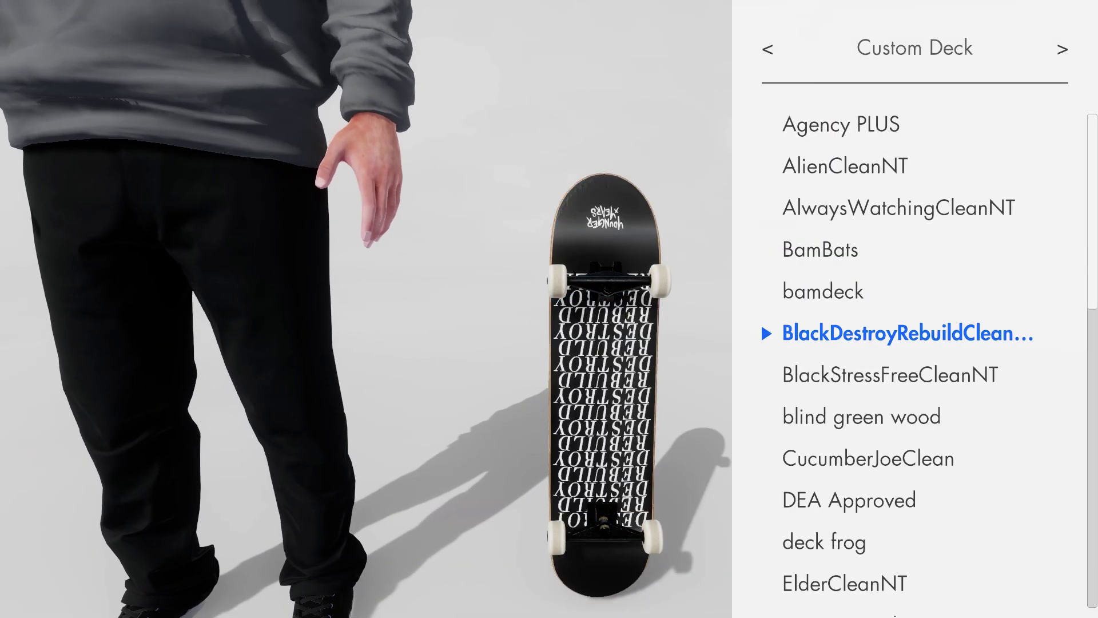
key("Down")
key("Down")
key("Down")
key("Down")
key("Down")
key("Down")
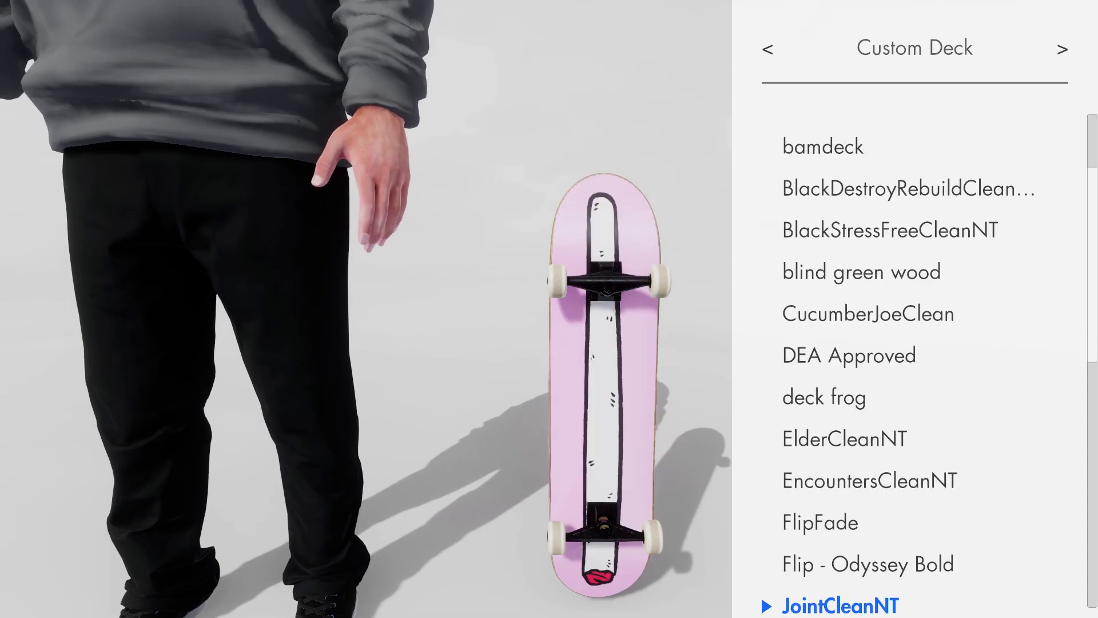
key("Down")
key("Down")
key("Down")
key("Down")
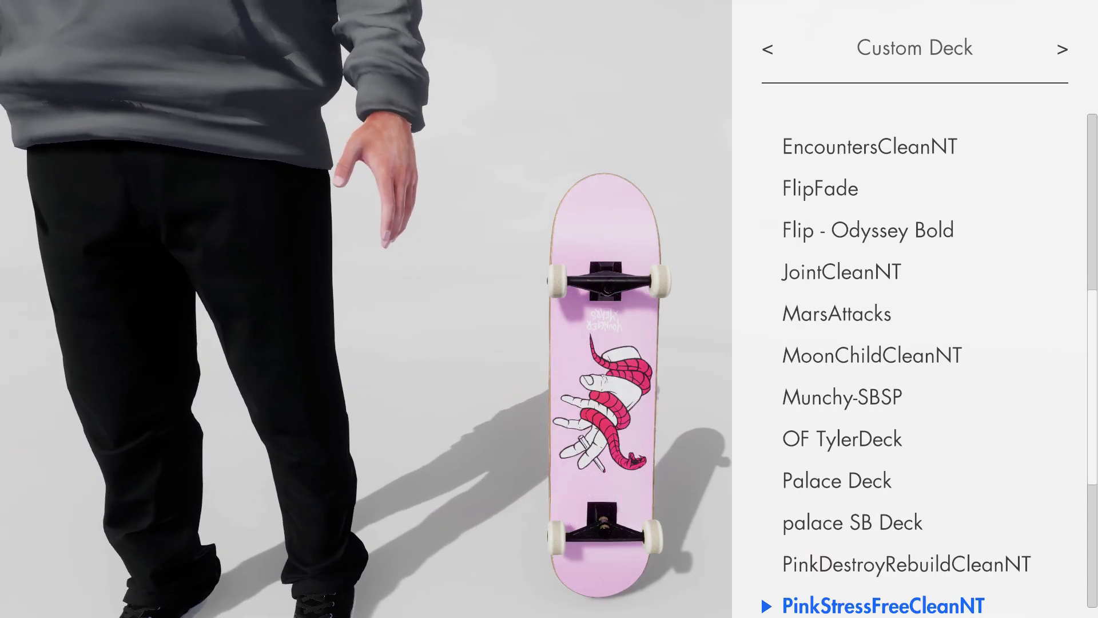
key("alt+Tab")
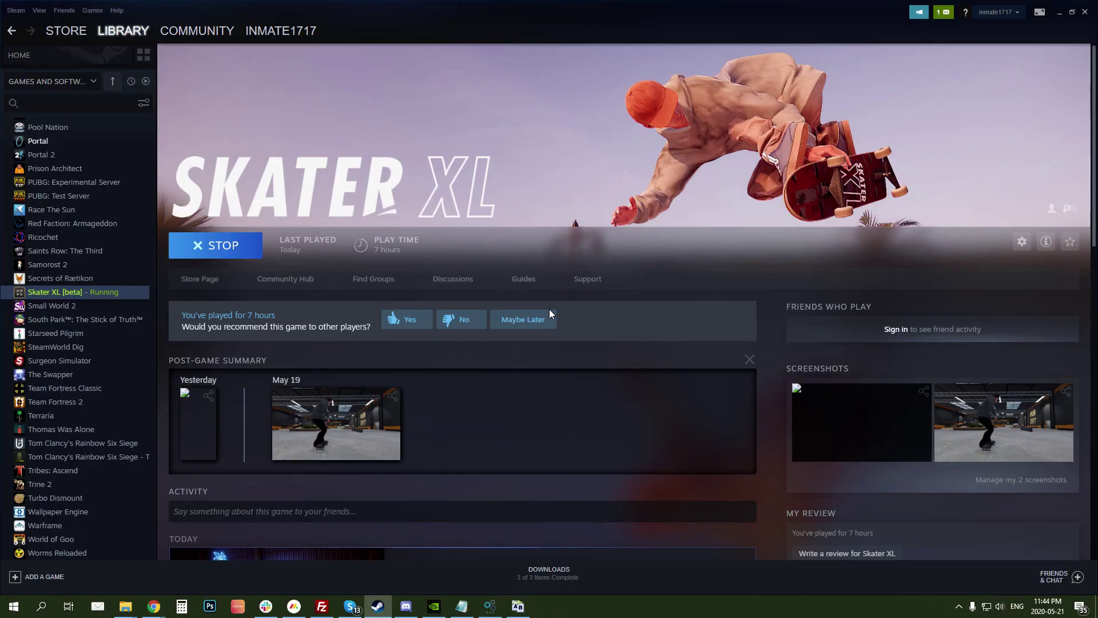
Step: Back in Bulk Rename Utility, clear the Deck_ text from the Add (7) Prefix box
key("alt+Tab")
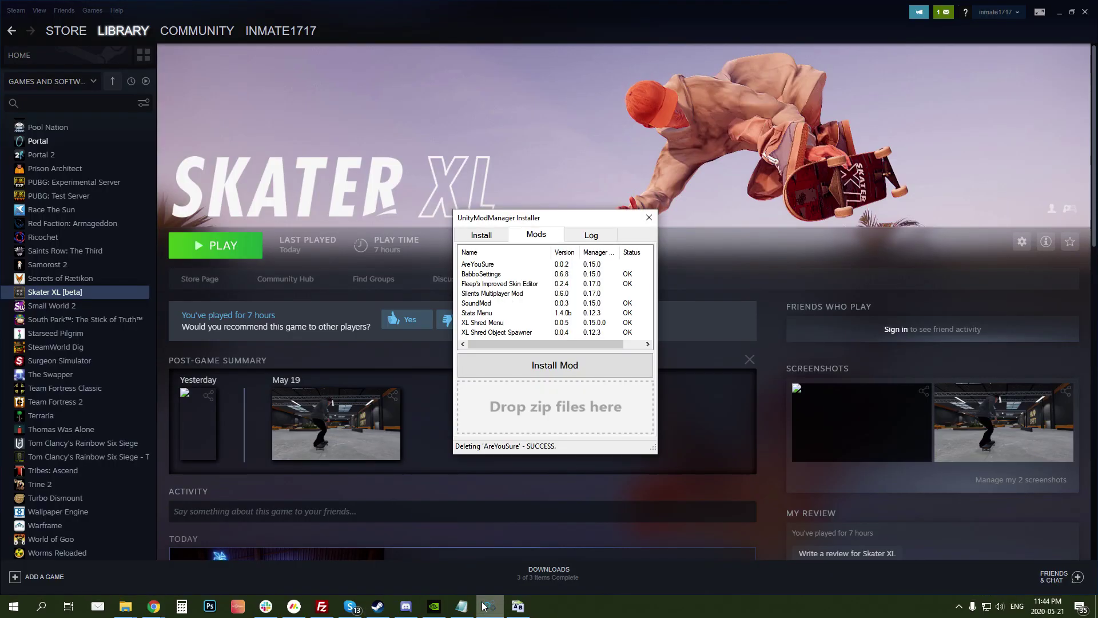
key("alt+Tab")
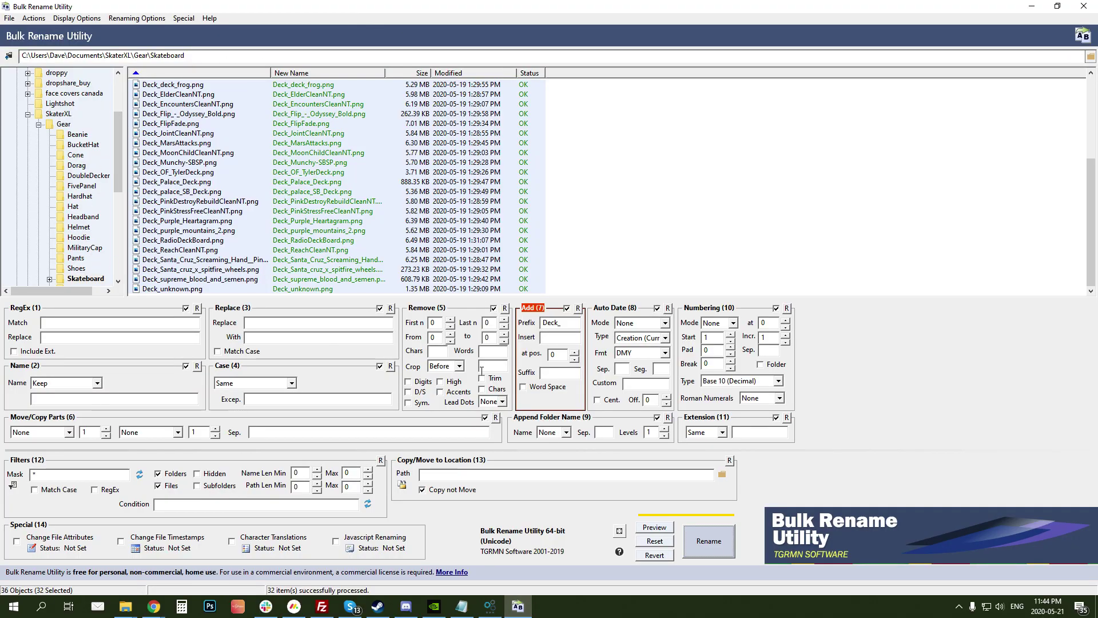
left_click_drag(572, 327, 552, 326)
key("BackSpace")
key("BackSpace")
key("BackSpace")
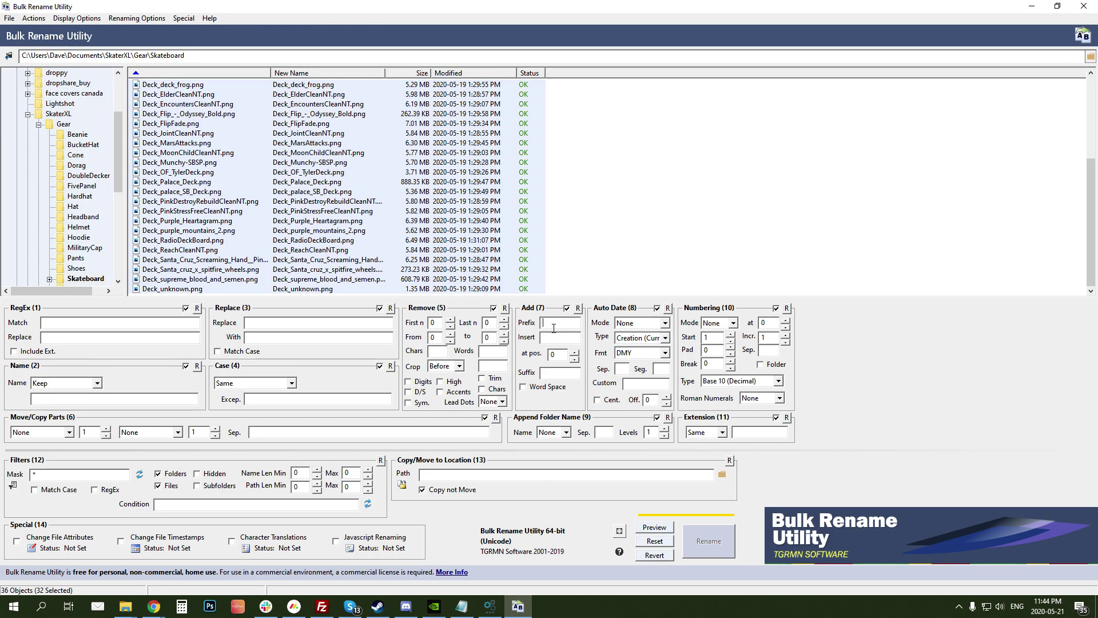
Step: Load the Gear\Hoodie folder and select all 24 hoodie texture files down to Volcom.png
left_click(78, 238)
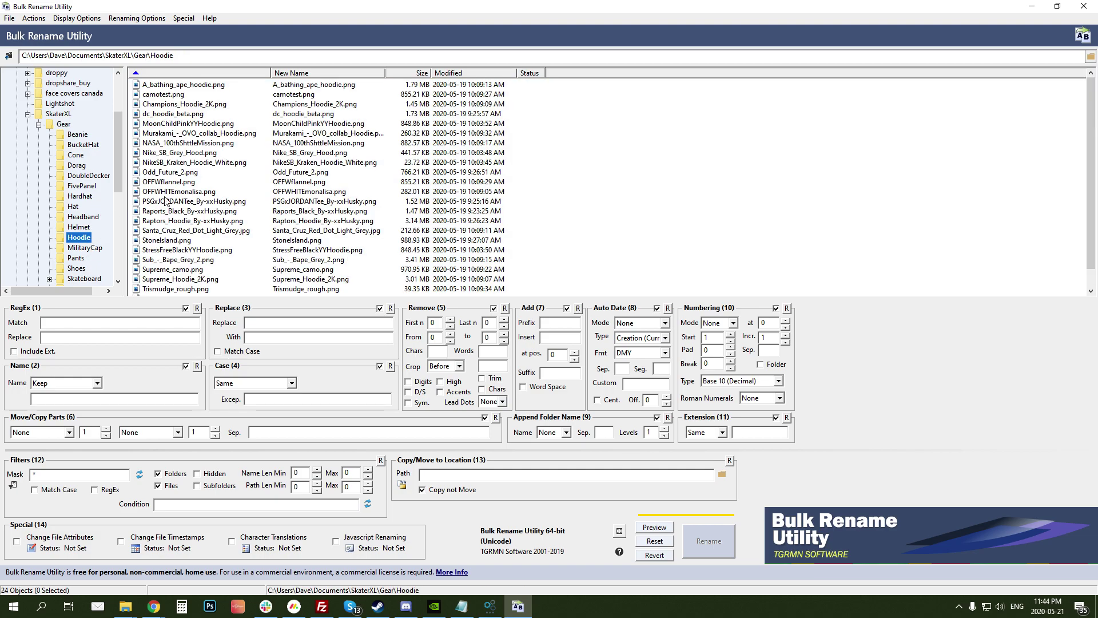
left_click(170, 91)
scroll(201, 212, "down", 1)
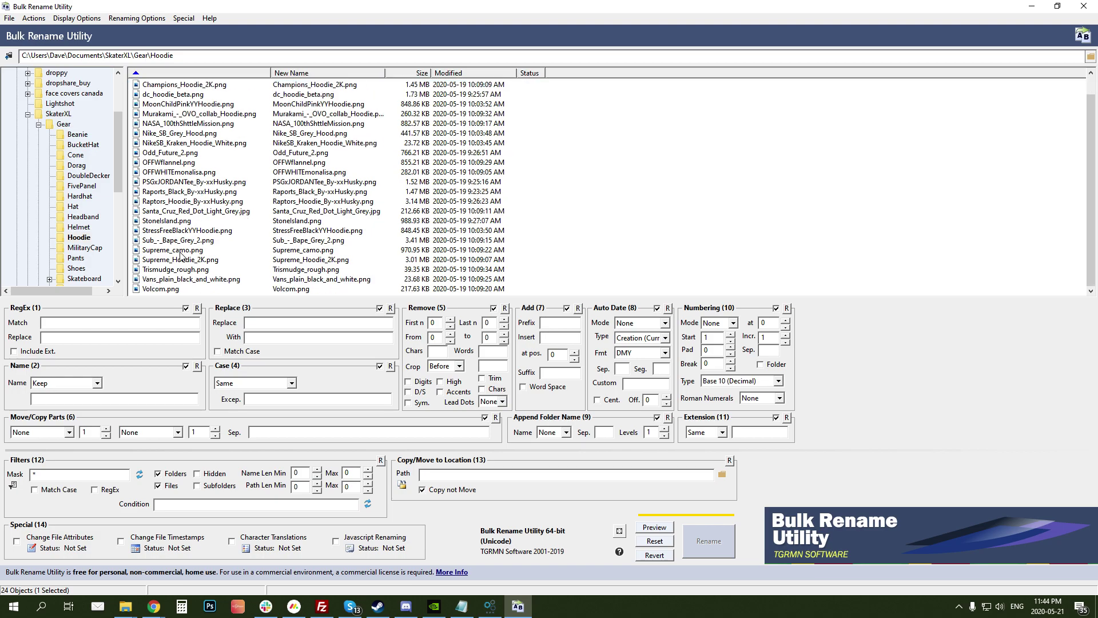
left_click(159, 288, "shift")
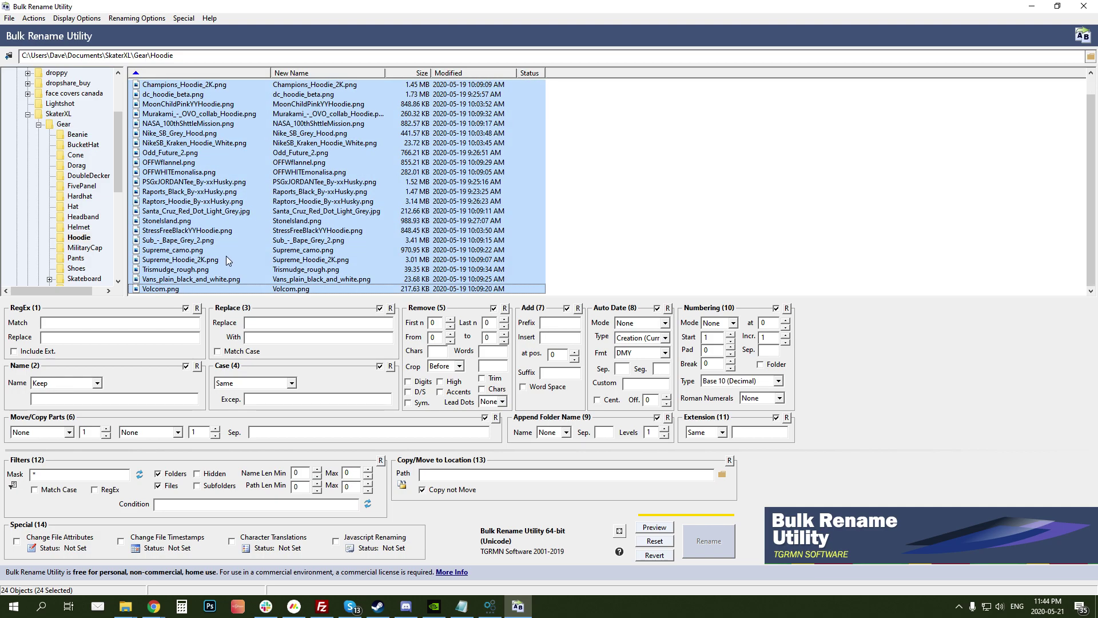
Step: Enter MHoodie_ as the Add (7) prefix and rename the 24 hoodie files, confirming both messages
left_click(562, 323)
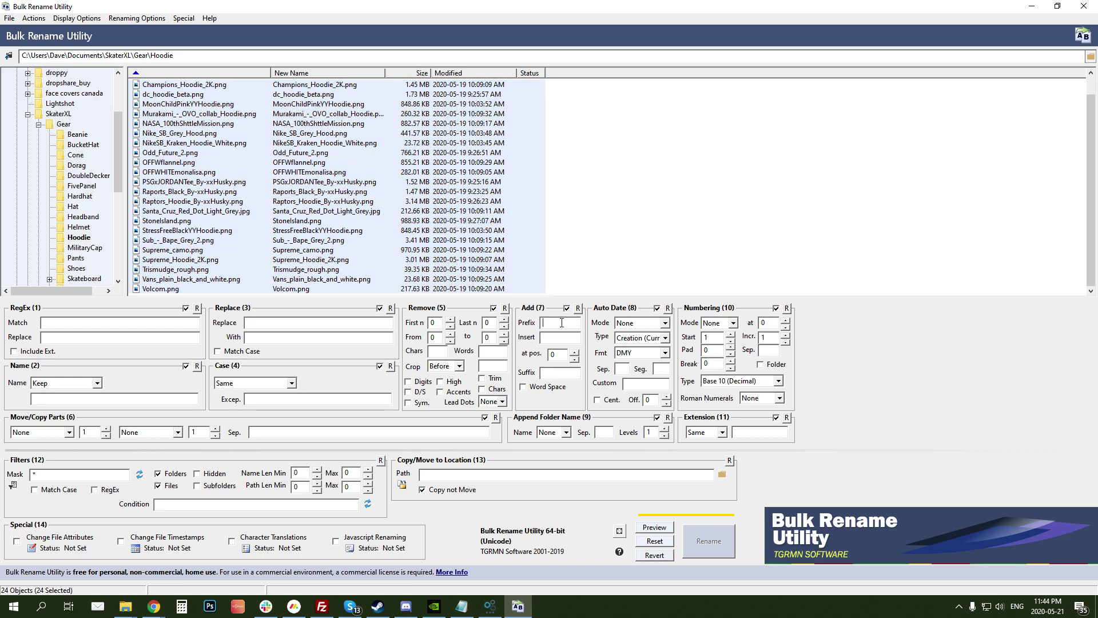
type("MH")
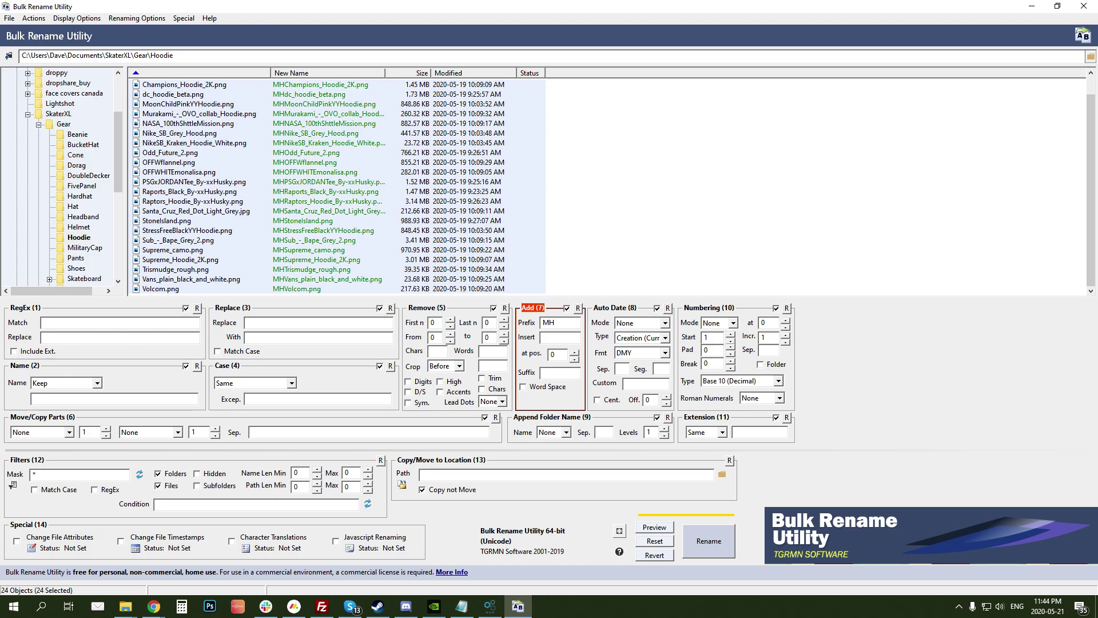
type("oodie")
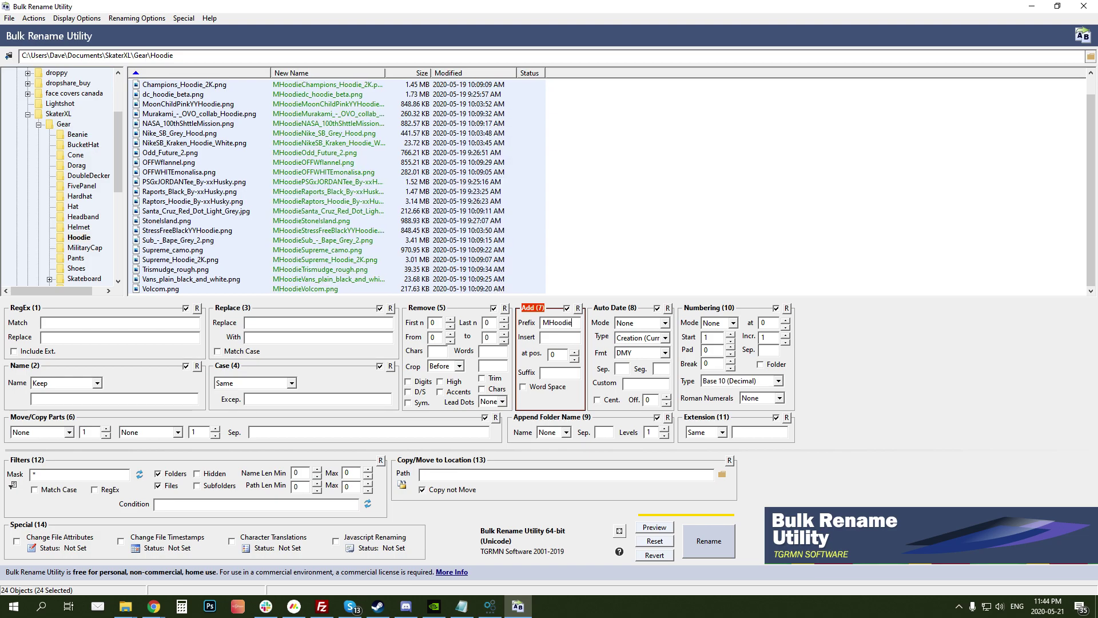
type("_")
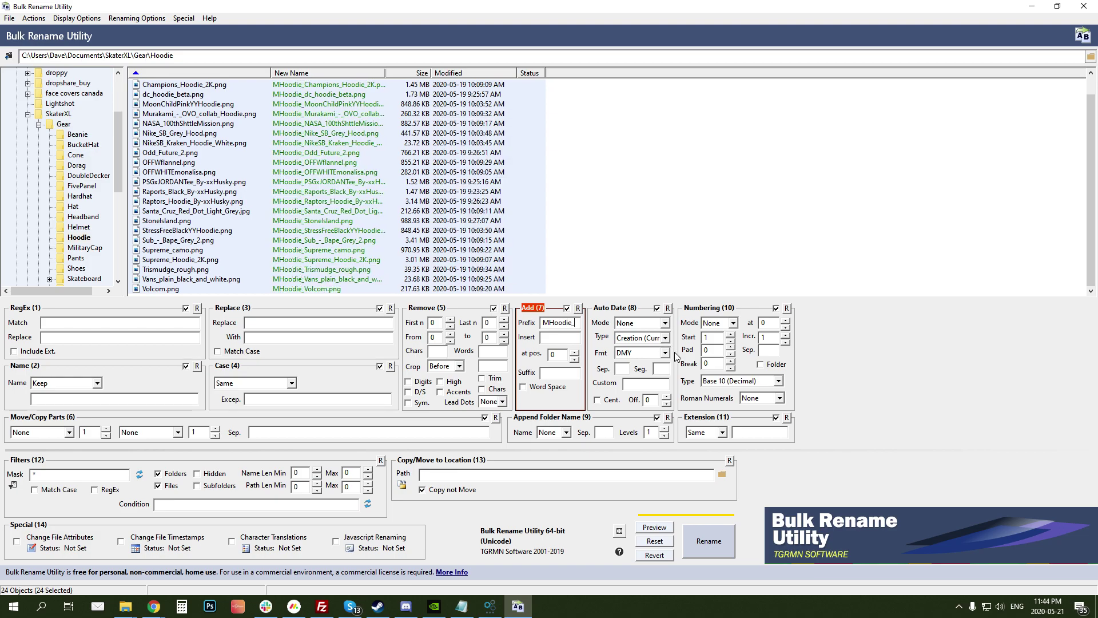
left_click(704, 548)
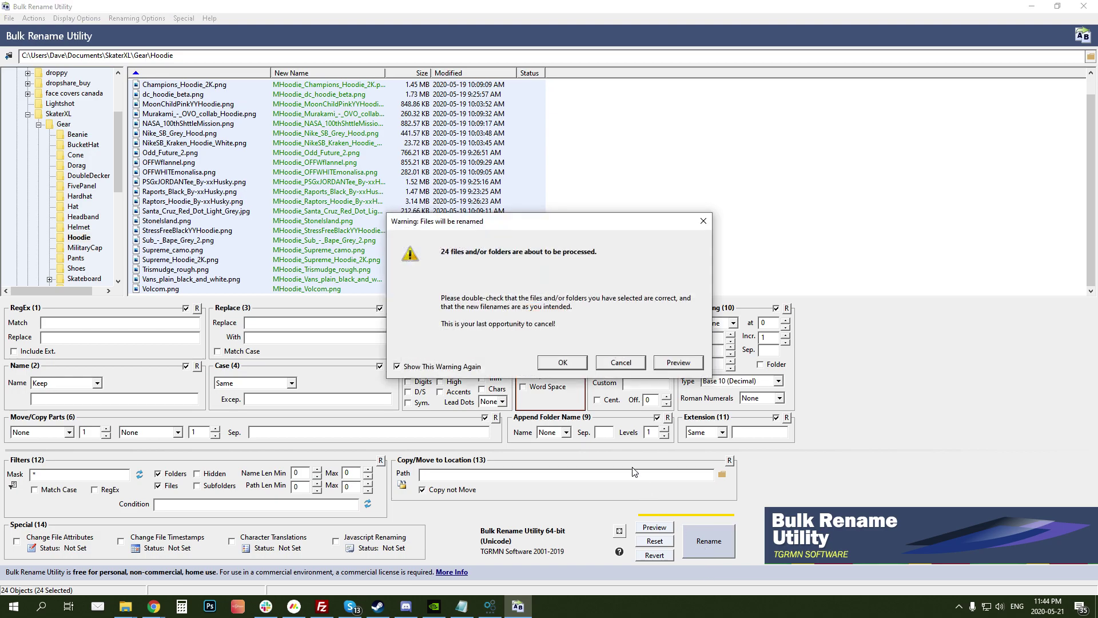
left_click(579, 364)
left_click(617, 362)
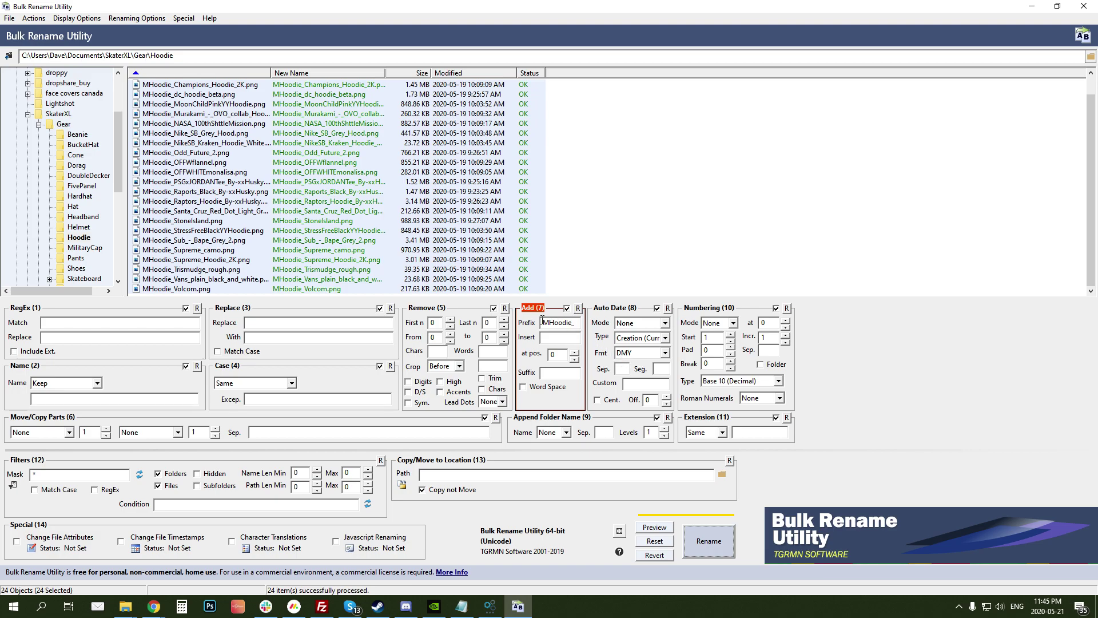
Step: Minimize Bulk Rename Utility and launch Skater XL from Steam with the current graphics settings
left_click(1032, 8)
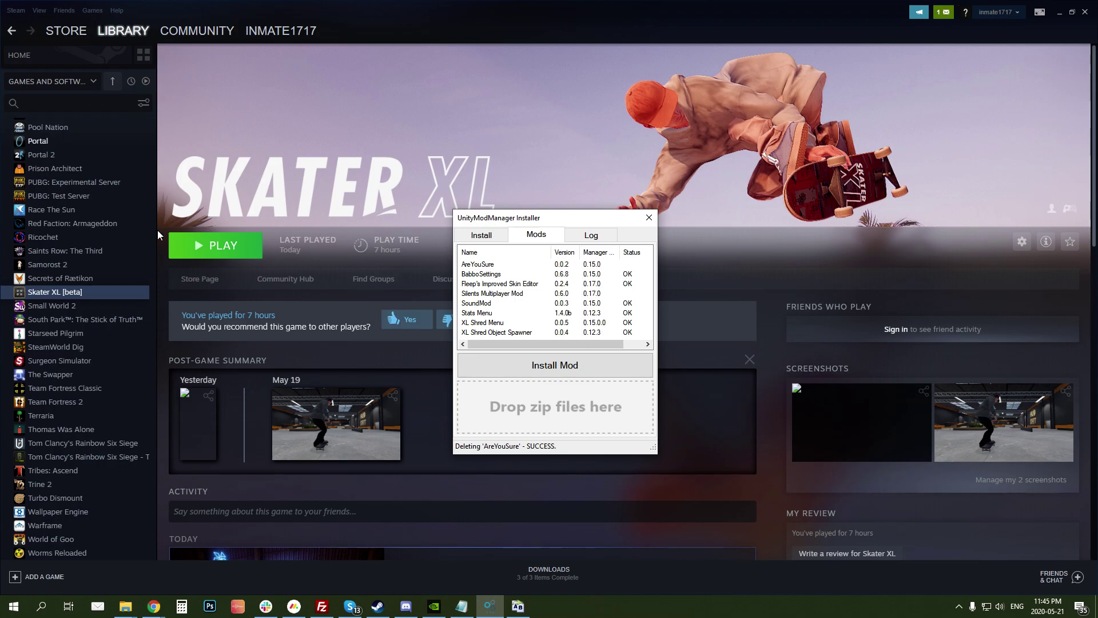
left_click(227, 245)
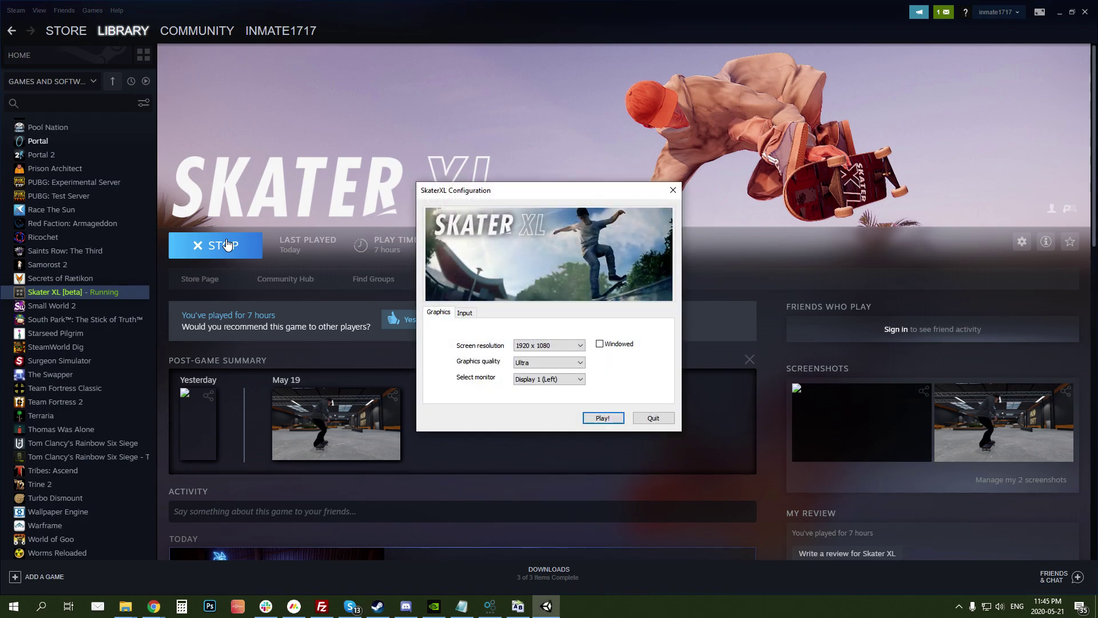
left_click(613, 417)
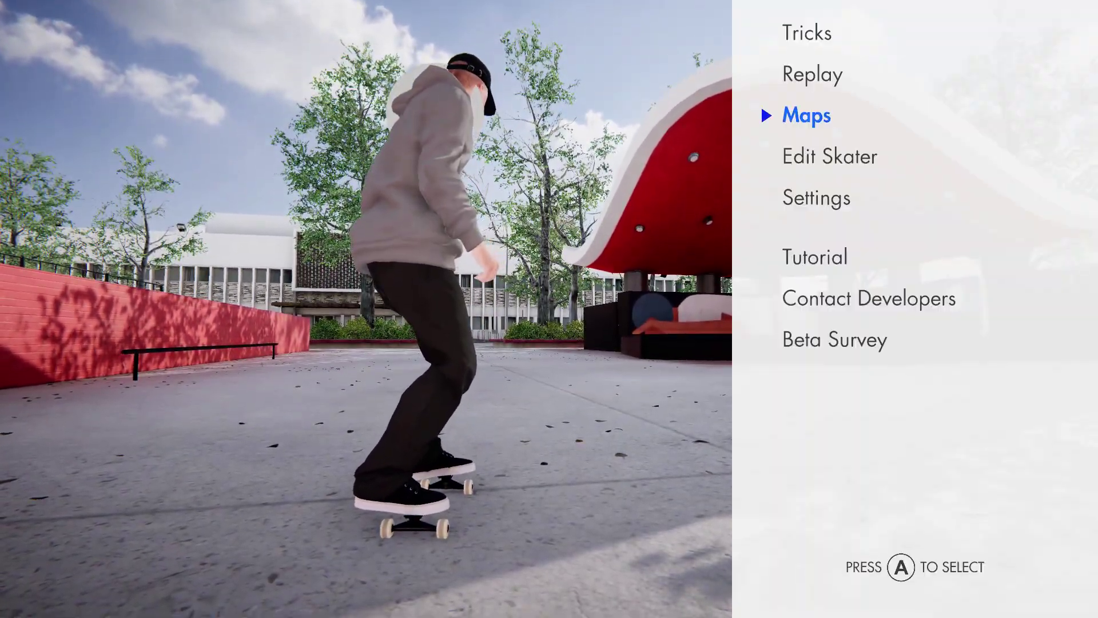
key("Down")
Step: From the pause menu, open Edit Skater and move to the Custom Top category
key("Return")
key("Right")
key("Right")
key("Right")
key("Right")
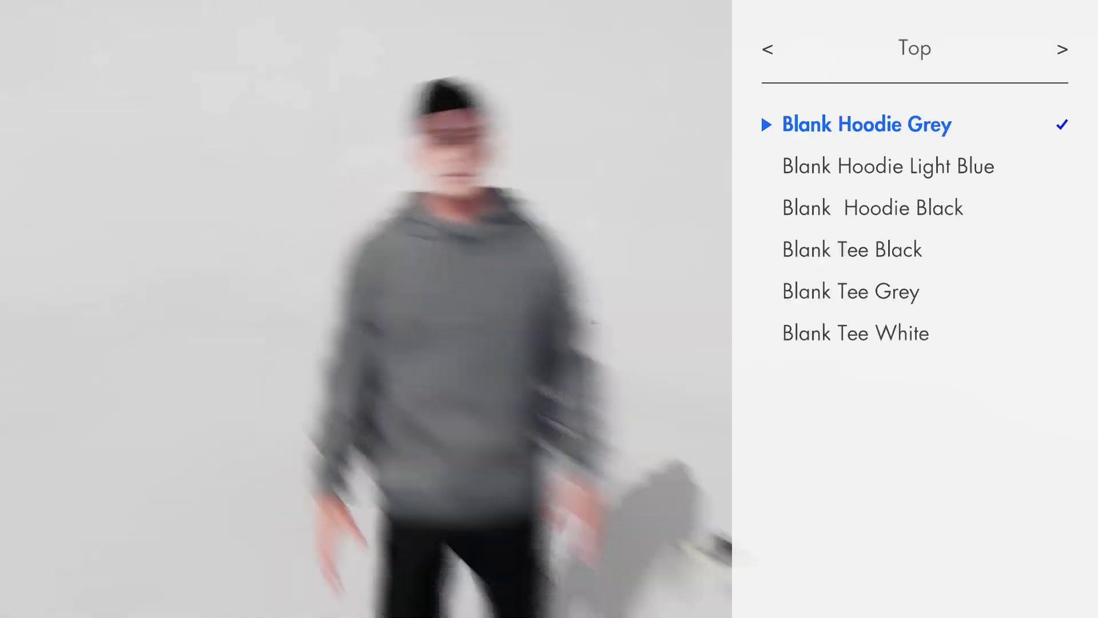
key("Right")
key("Right")
key("Right")
key("Right")
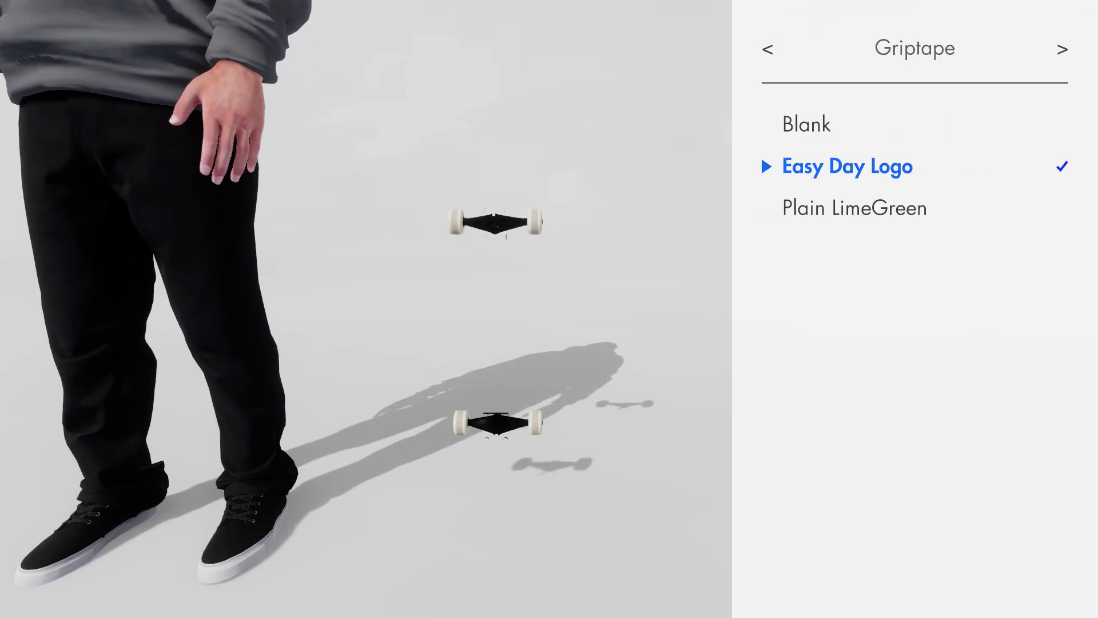
Step: Preview hoodies like Odd Future 2, Nike SB Grey Hood and OFFWHITEmonalisa on the skater
key("Down")
key("Down")
key("Down")
key("Down")
key("Down")
key("Down")
key("Down")
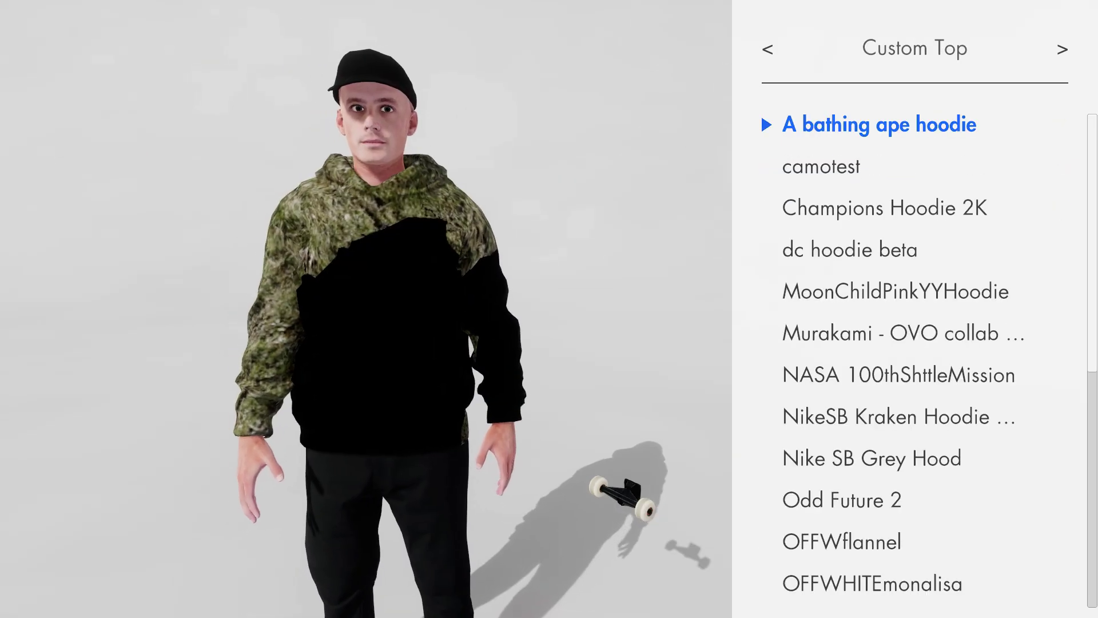
key("Down")
key("Down")
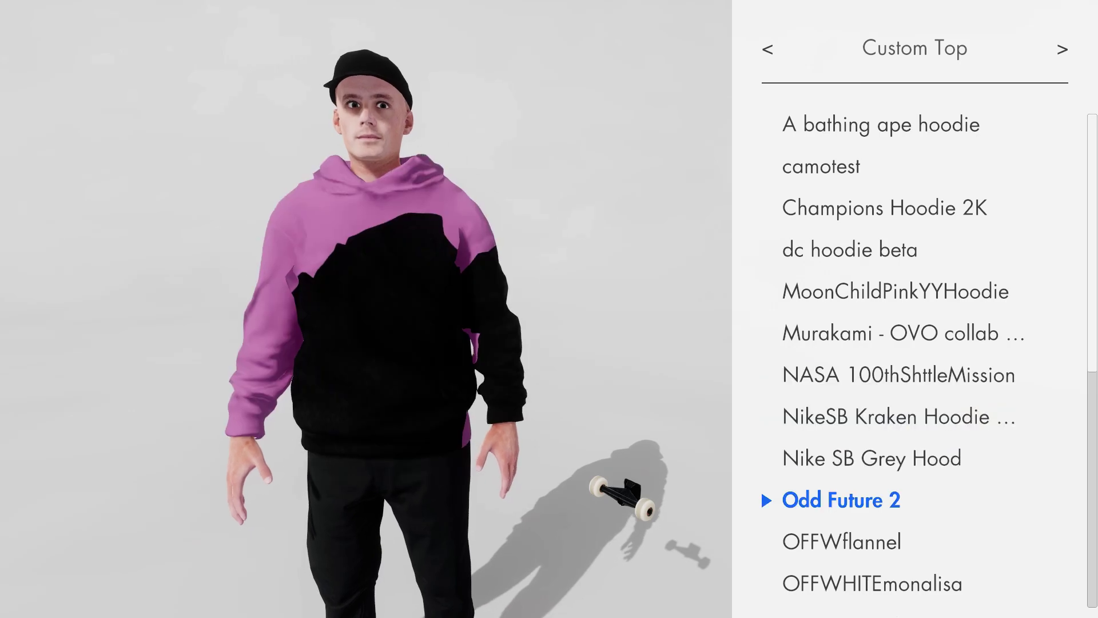
key("Up")
key("Up")
key("Down")
key("Down")
key("Down")
key("Down")
key("Down")
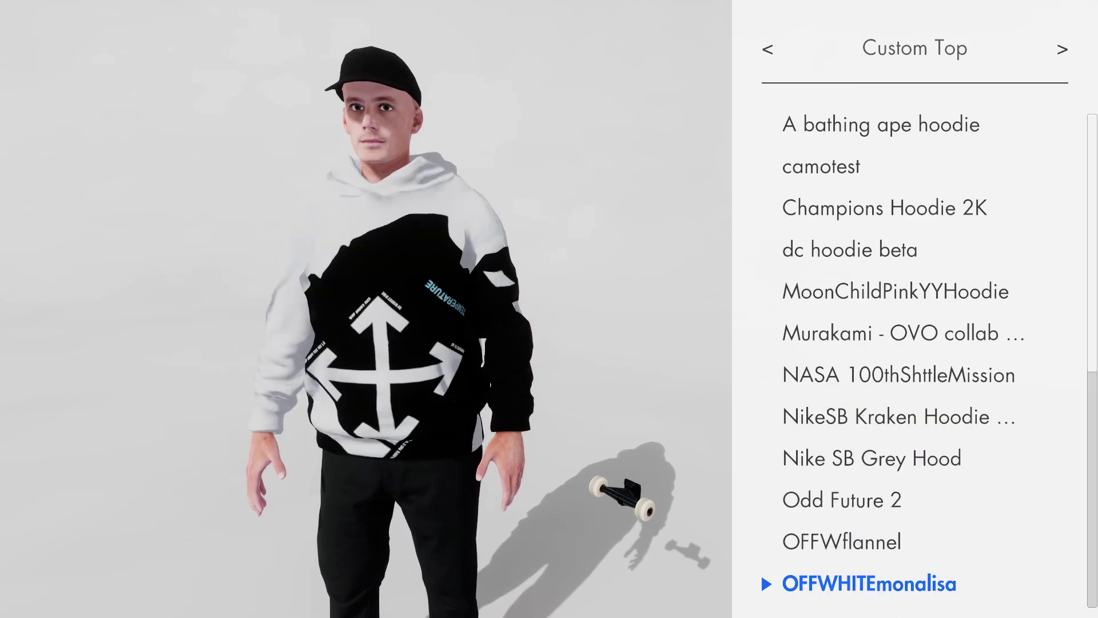
key("Up")
key("Up")
key("Down")
key("Down")
key("Down")
key("Down")
key("Down")
key("Down")
key("Down")
key("Down")
key("Down")
key("Down")
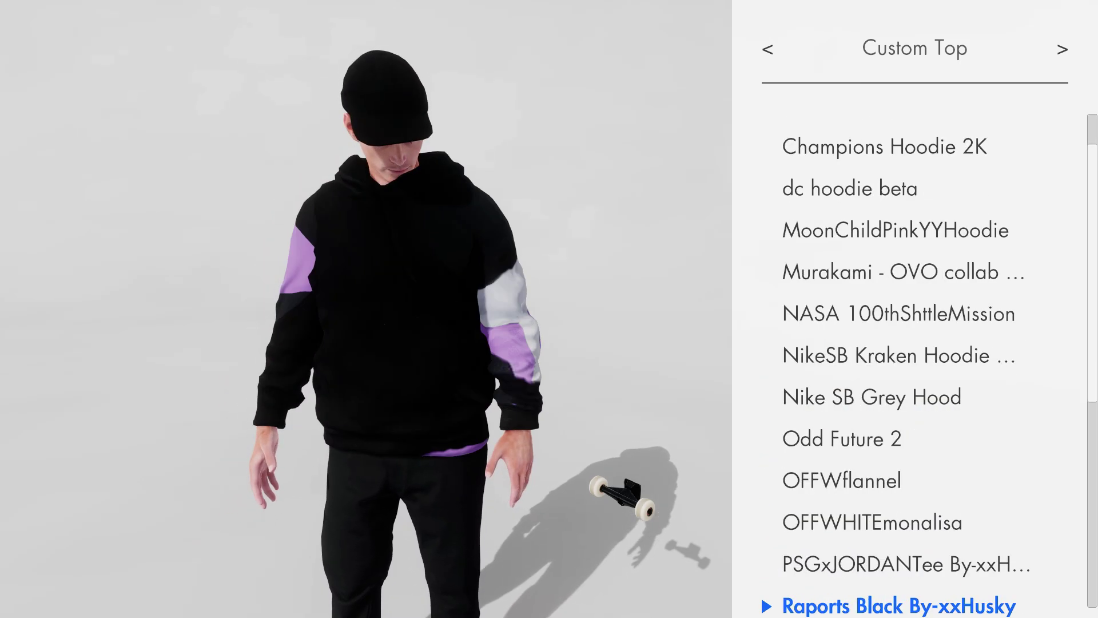
key("Down")
key("Down")
key("Down")
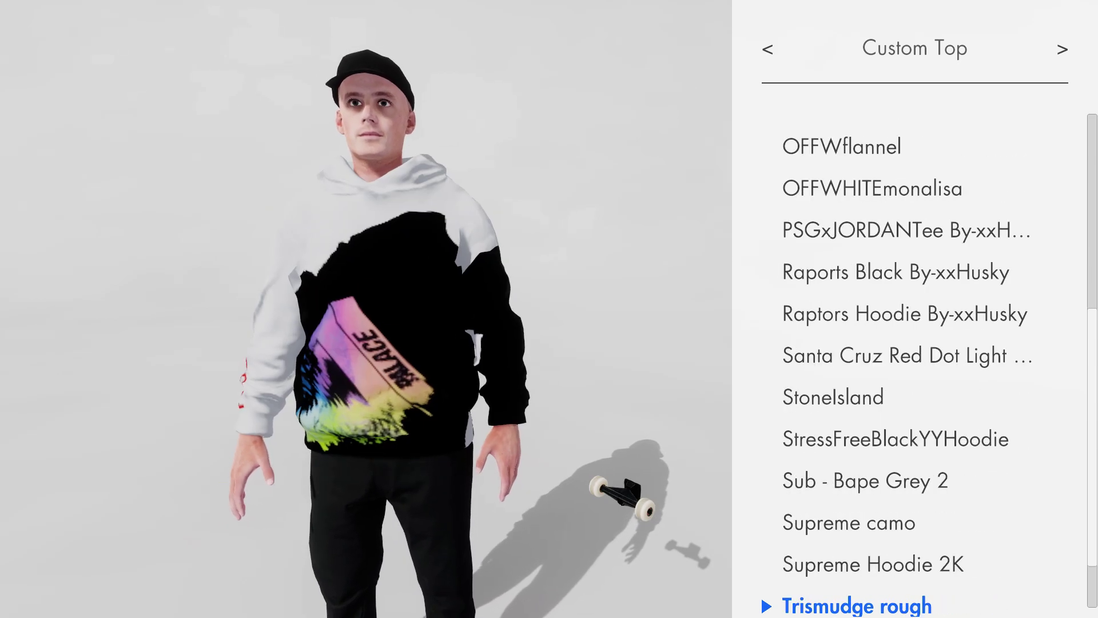
key("Up")
key("Up")
key("Up")
key("Up")
key("Up")
key("Up")
key("Up")
key("Up")
key("Up")
key("Up")
key("Up")
key("Up")
key("Up")
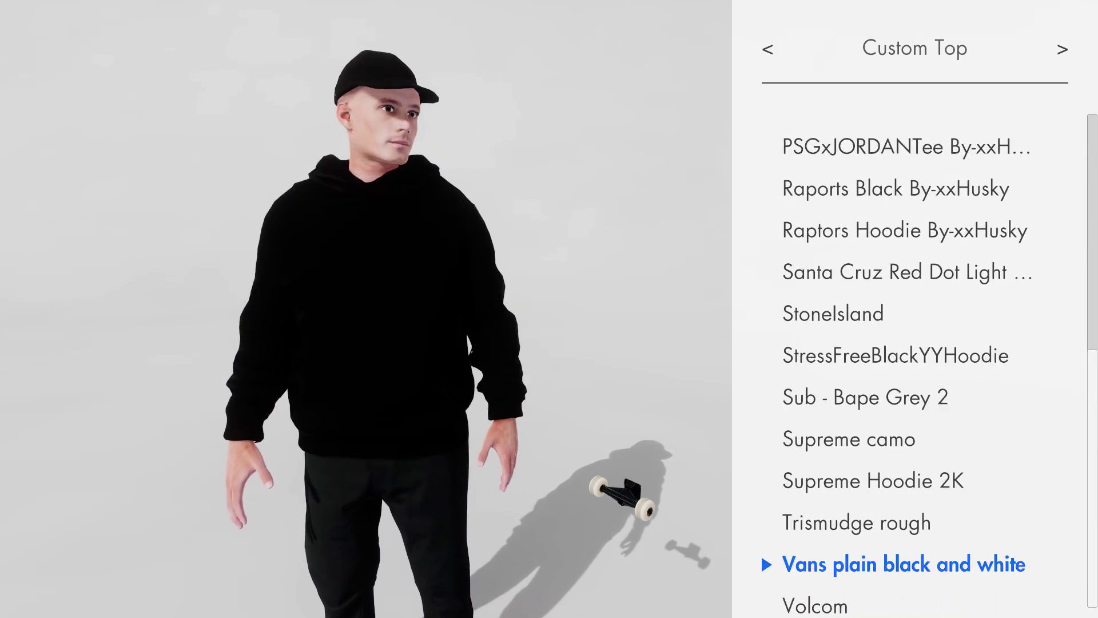
key("Up")
key("Up")
key("Up")
key("Up")
key("Up")
key("Up")
key("Up")
key("Up")
key("Up")
key("Up")
key("Up")
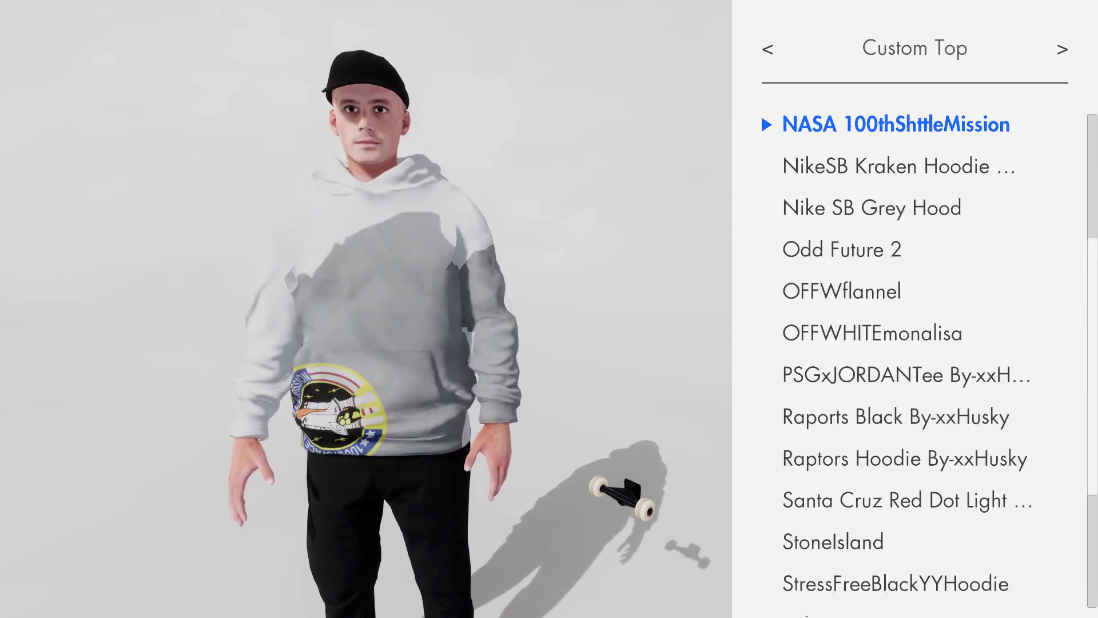